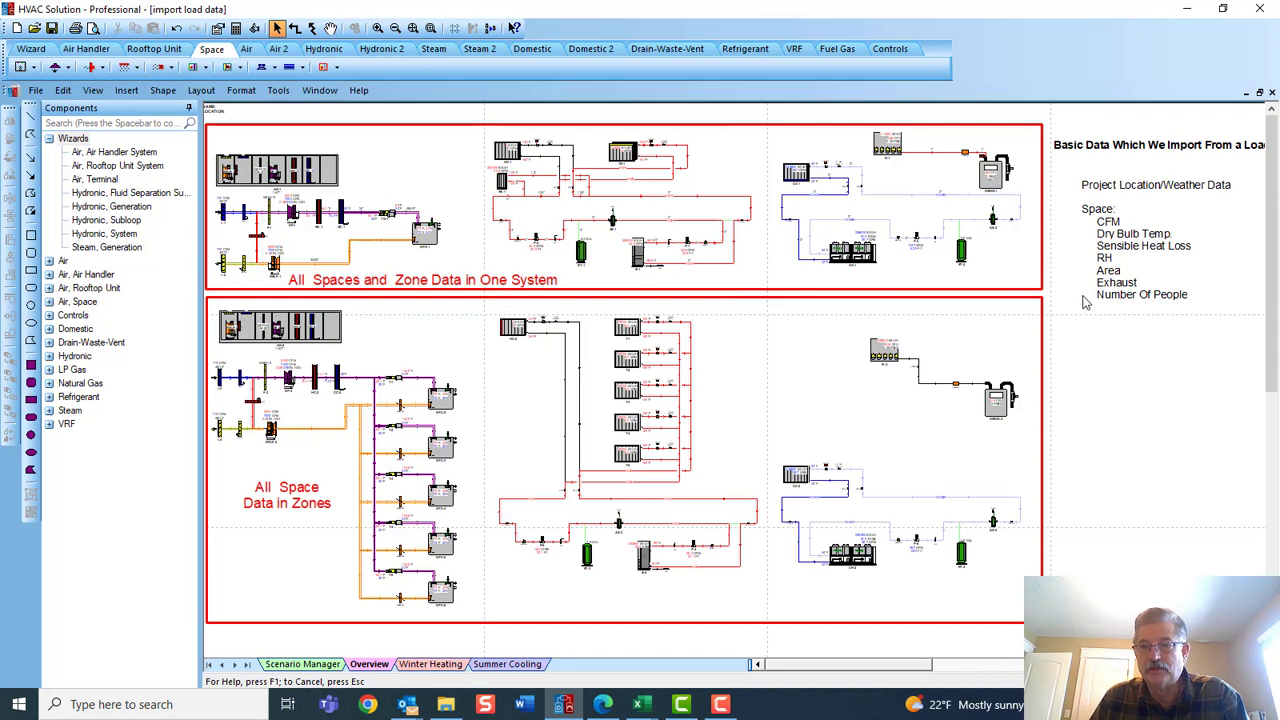
click(1087, 301)
click(1068, 262)
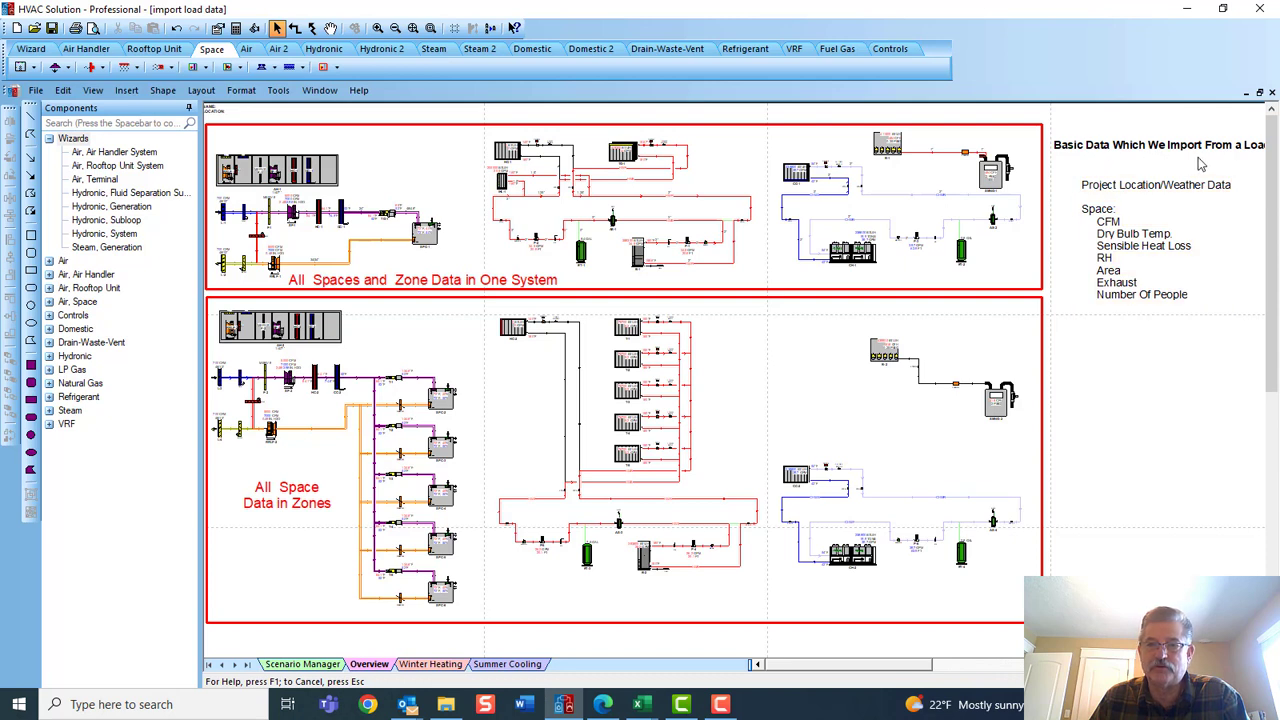
click(1092, 194)
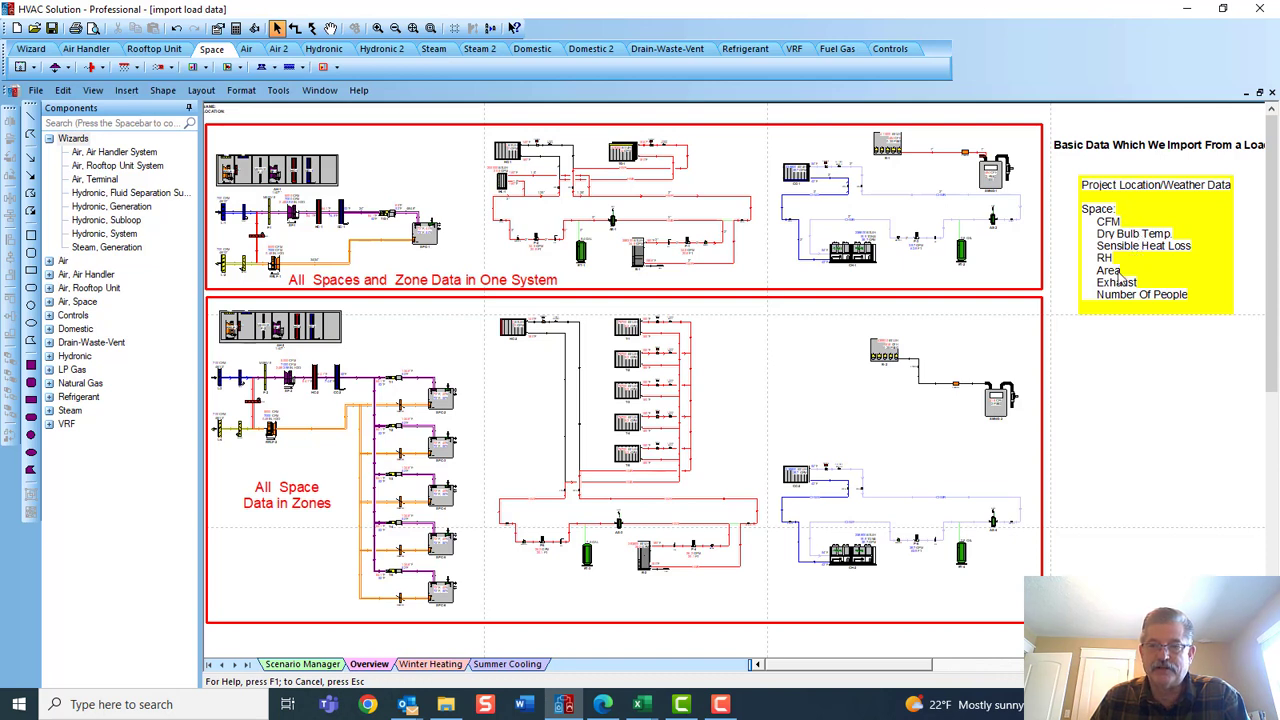
click(1045, 322)
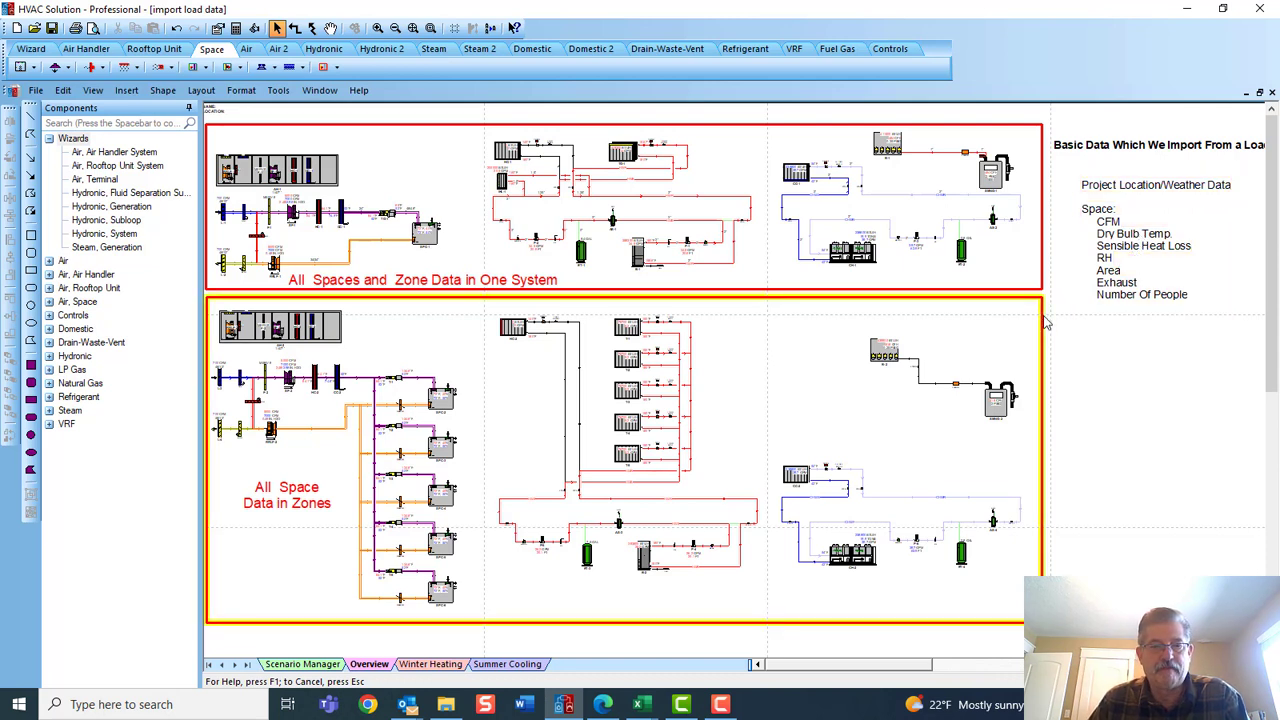
- Review the key data of the space in the "All Spaces and Zone Data in One System" diagram and close its properties
click(426, 238)
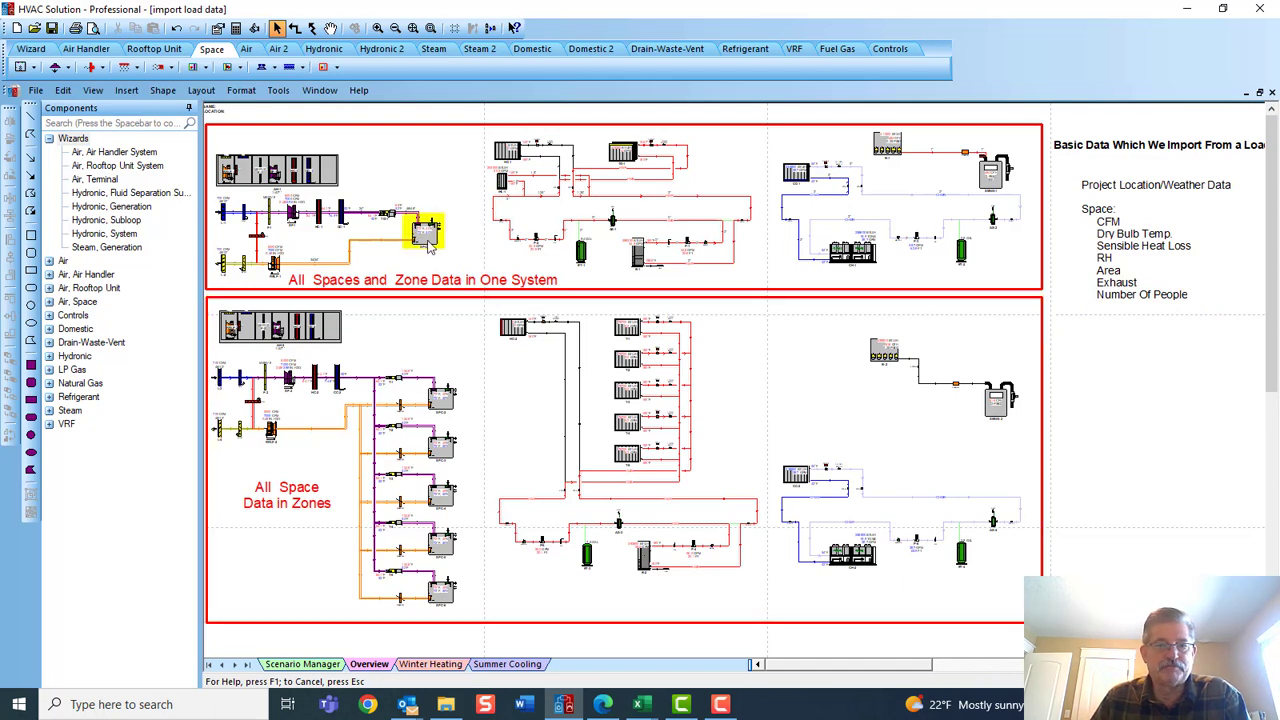
double_click(428, 246)
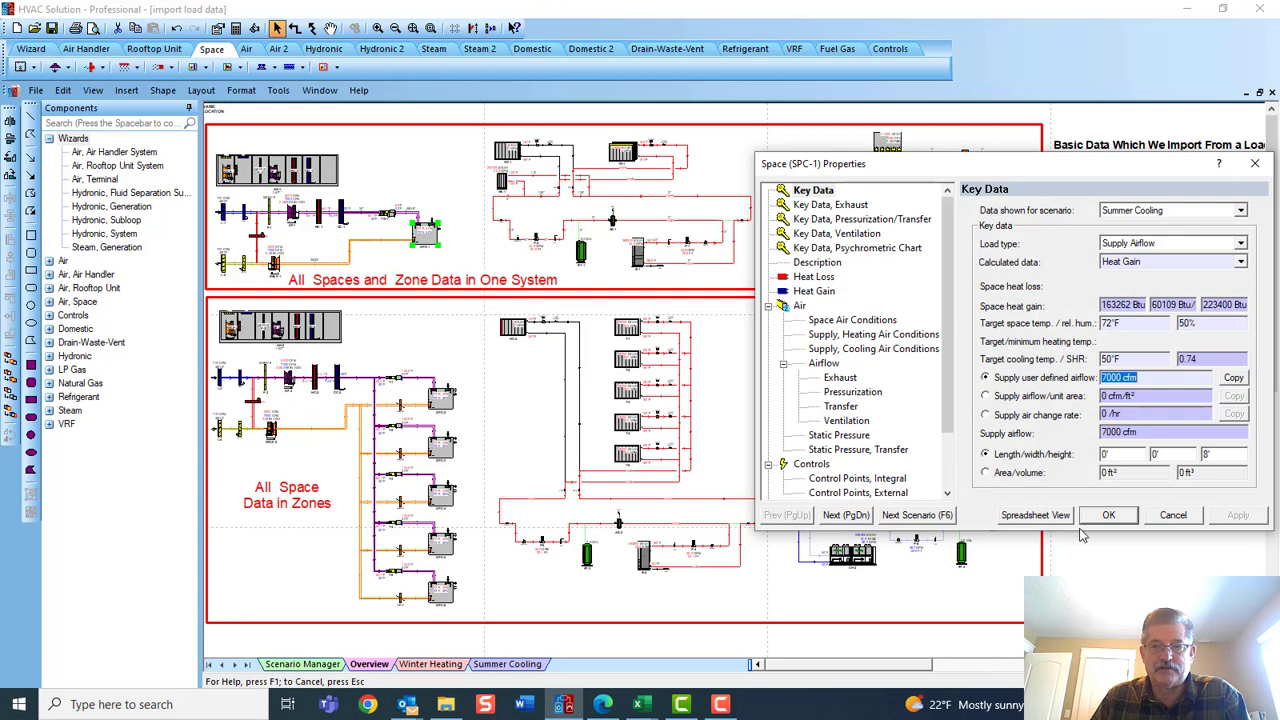
click(1107, 514)
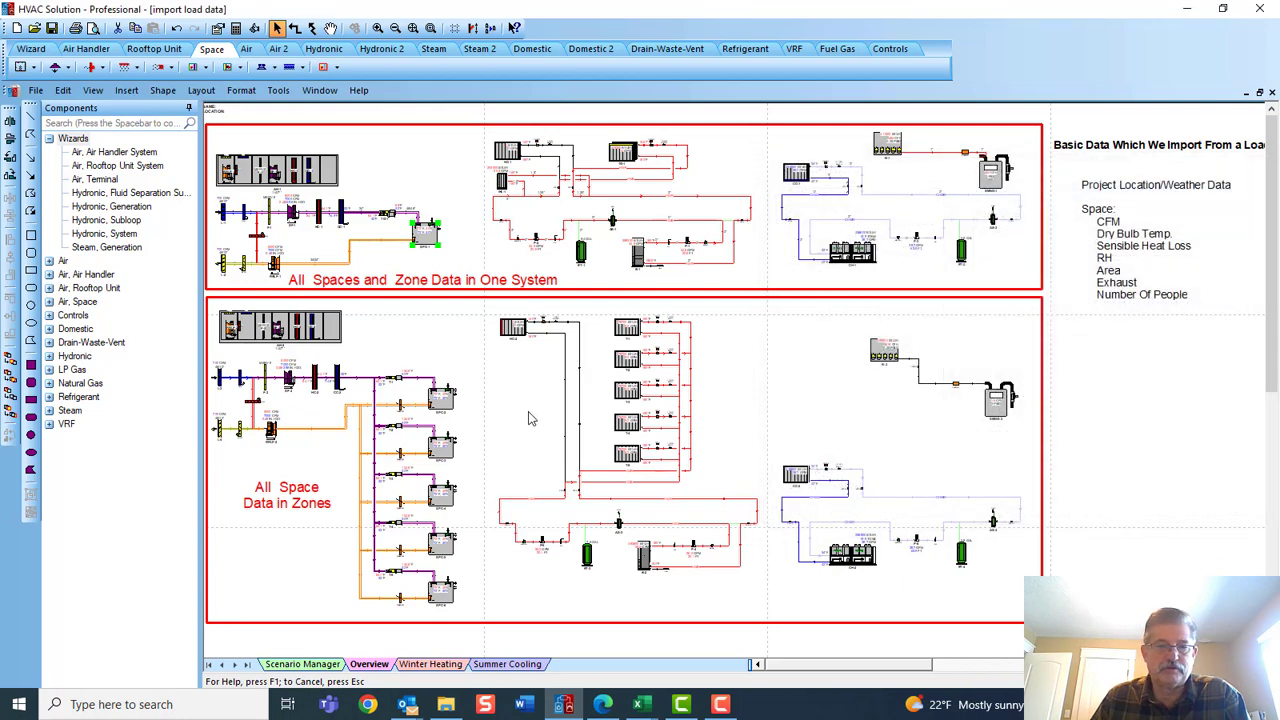
- Examine the "Showing Data in Each Space and Zone" diagram and return to the diagrams above it
drag(534, 418, 536, 94)
drag(649, 385, 666, 254)
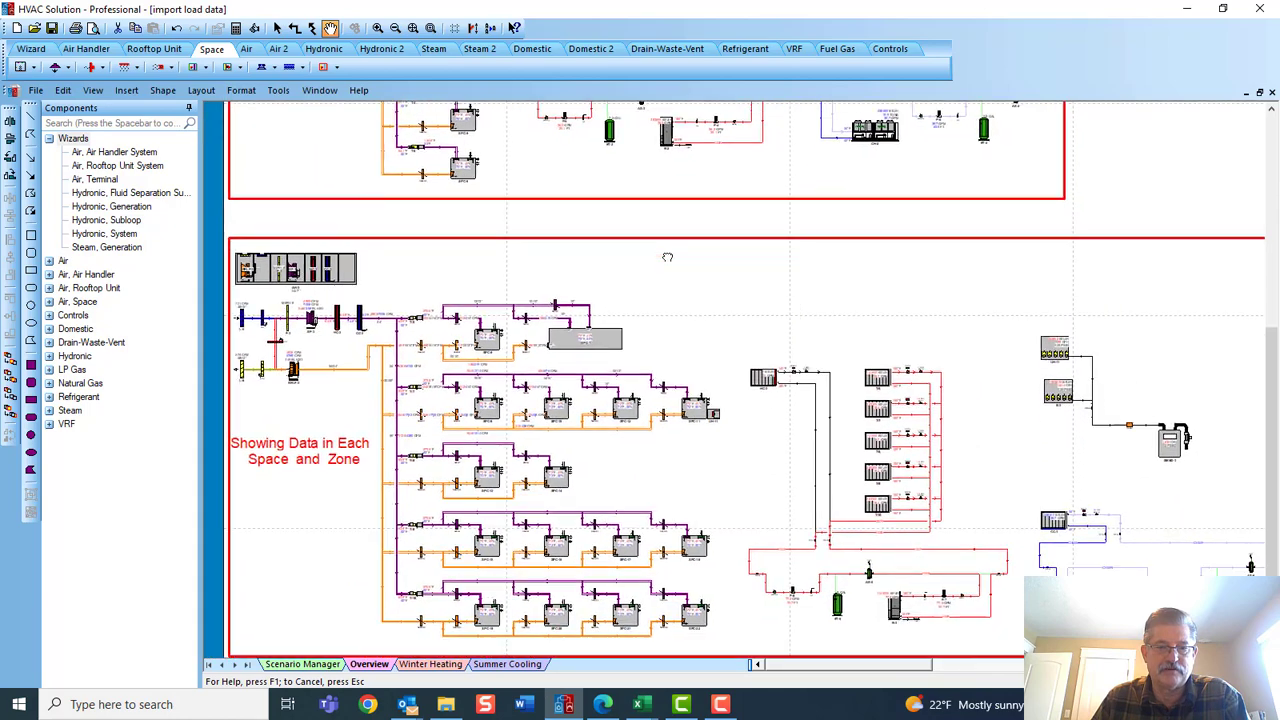
drag(679, 316, 651, 679)
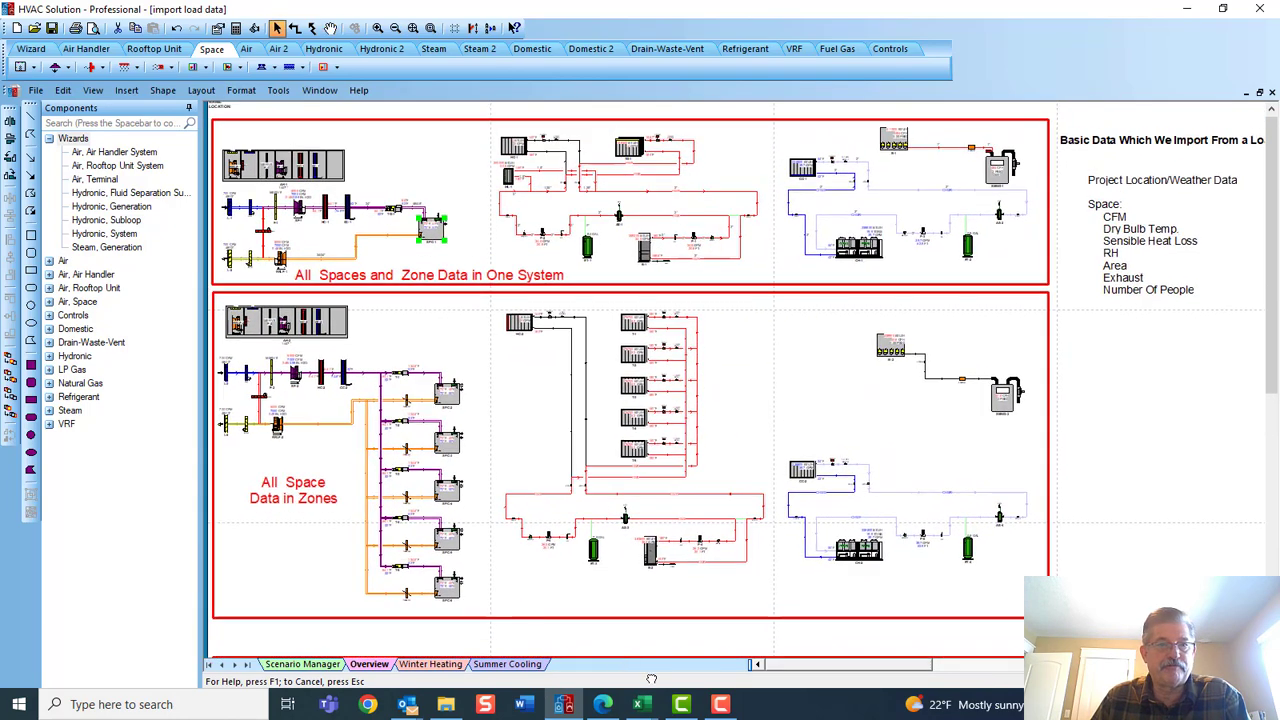
- Start the Air Handler System wizard for one system with the Space detail level and spaces arranged horizontally
double_click(105, 152)
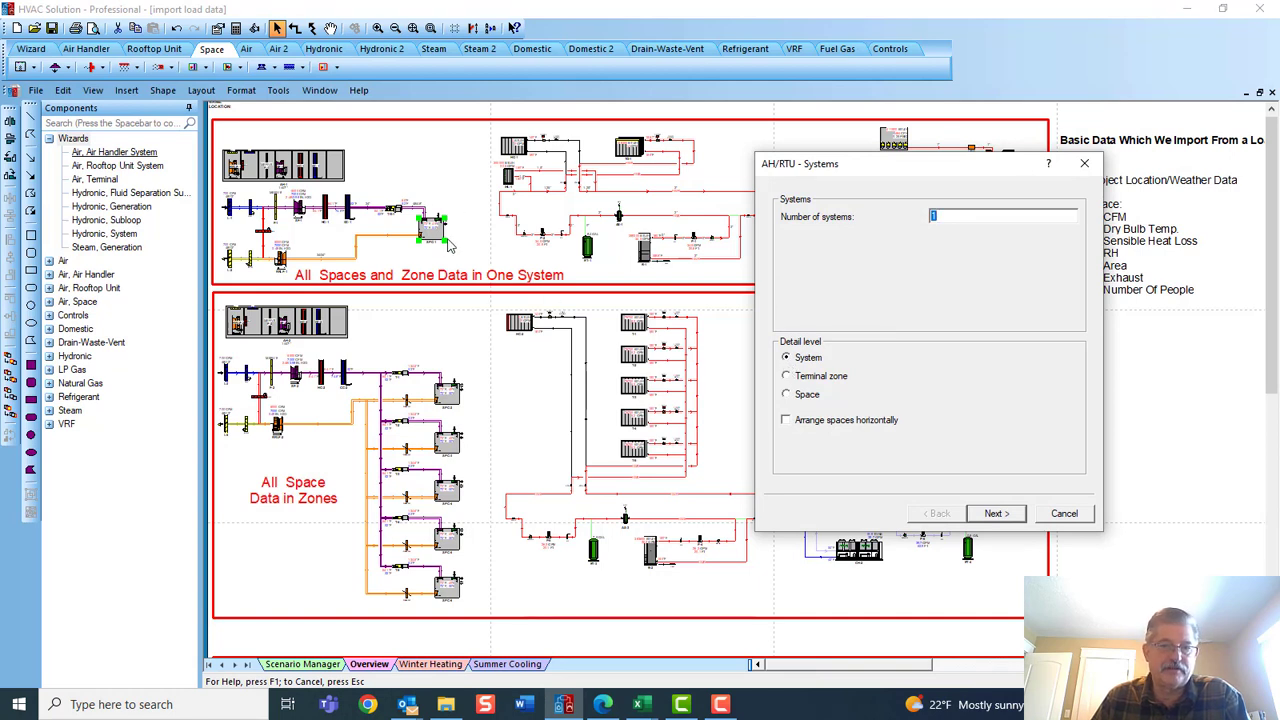
click(787, 380)
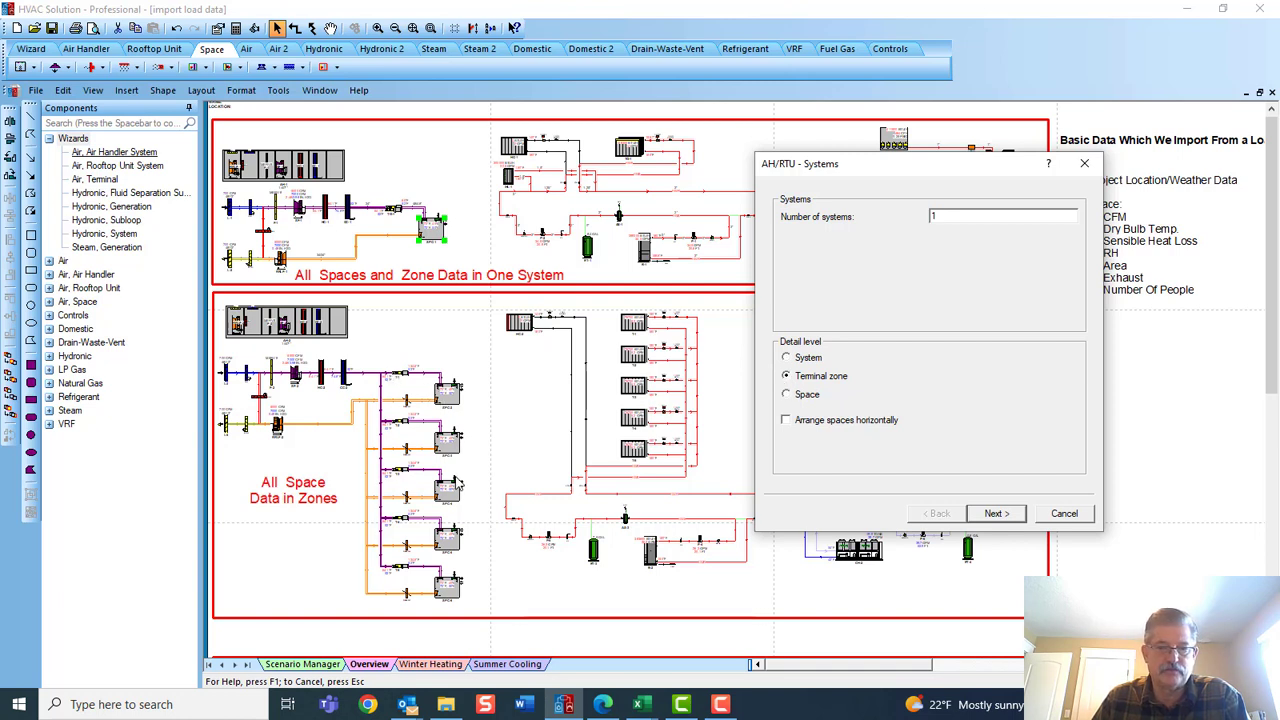
click(788, 396)
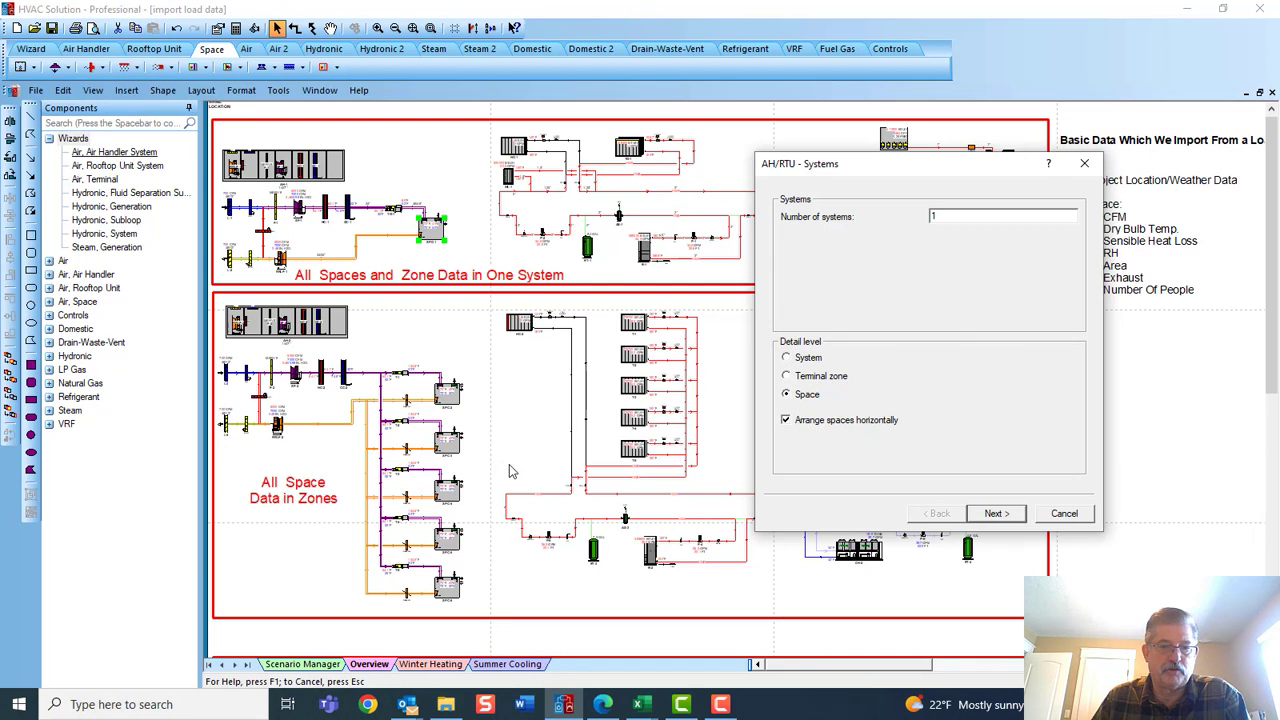
click(994, 515)
click(994, 515)
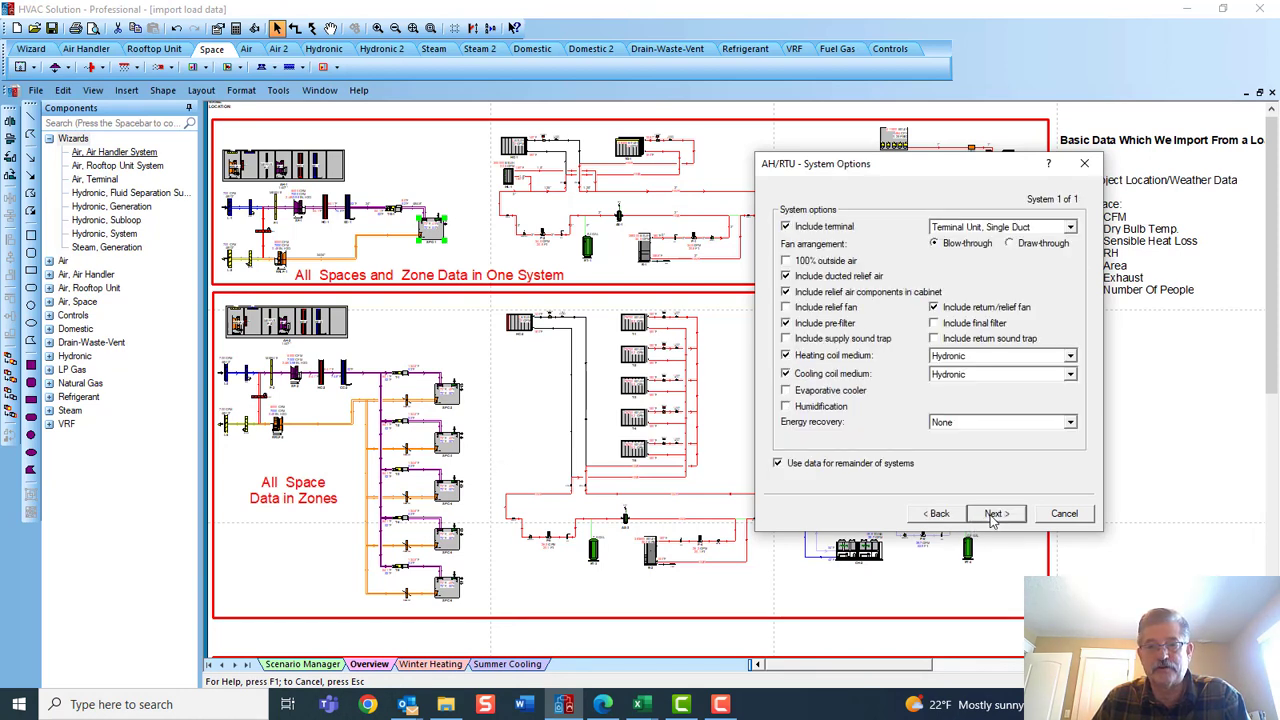
- Review the system's terminal unit types, keep Terminal Unit, Single Duct, and advance through the default wizard settings to the number of spaces
click(1070, 228)
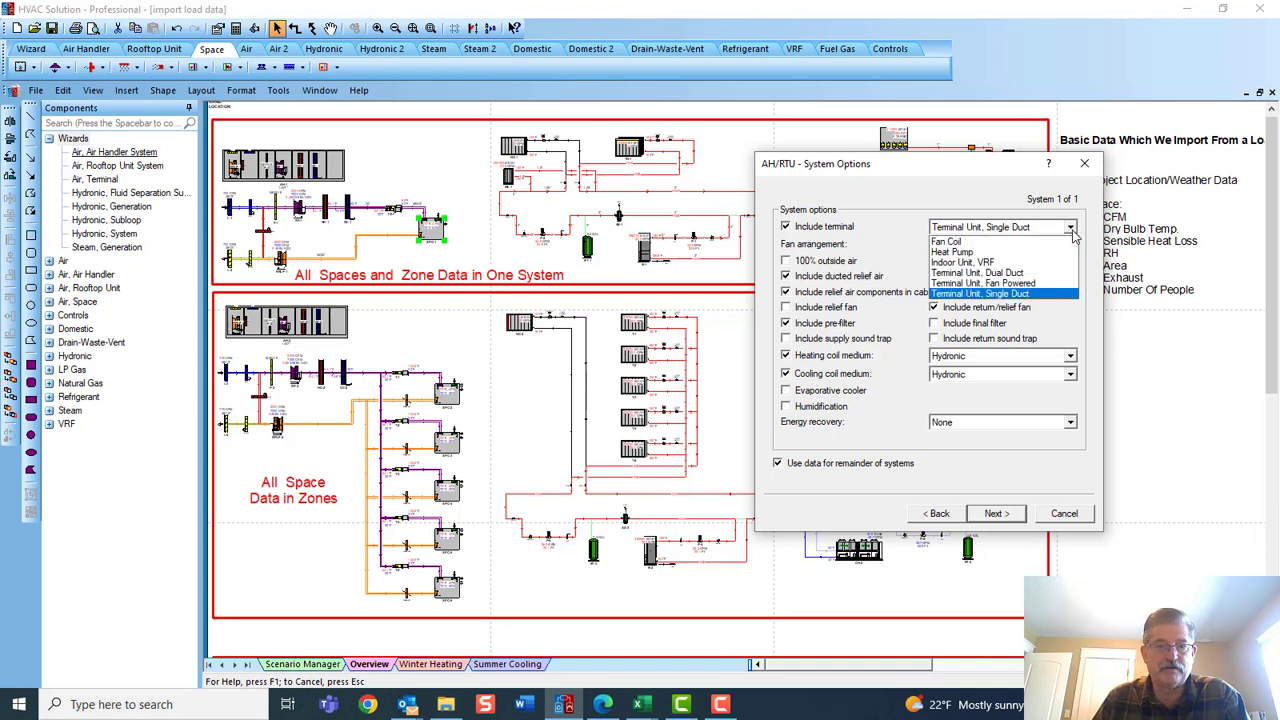
click(996, 522)
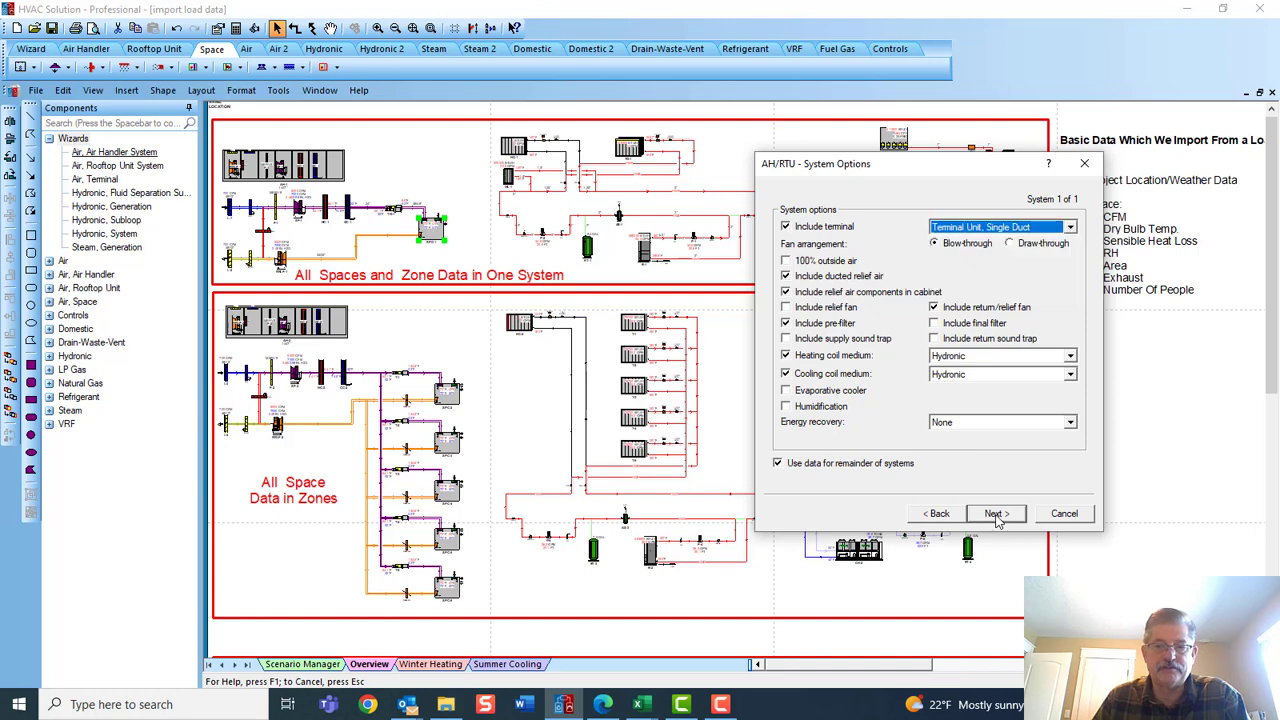
click(996, 514)
click(996, 514)
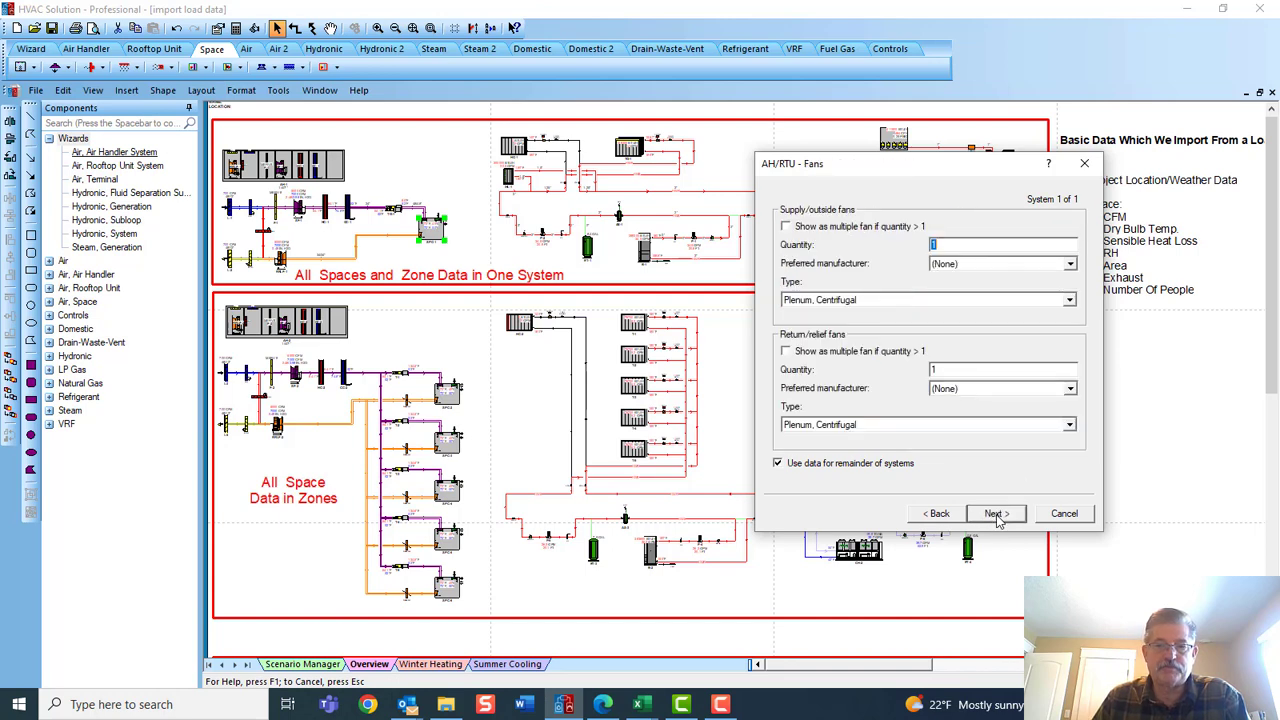
click(996, 514)
click(996, 514)
click(996, 514)
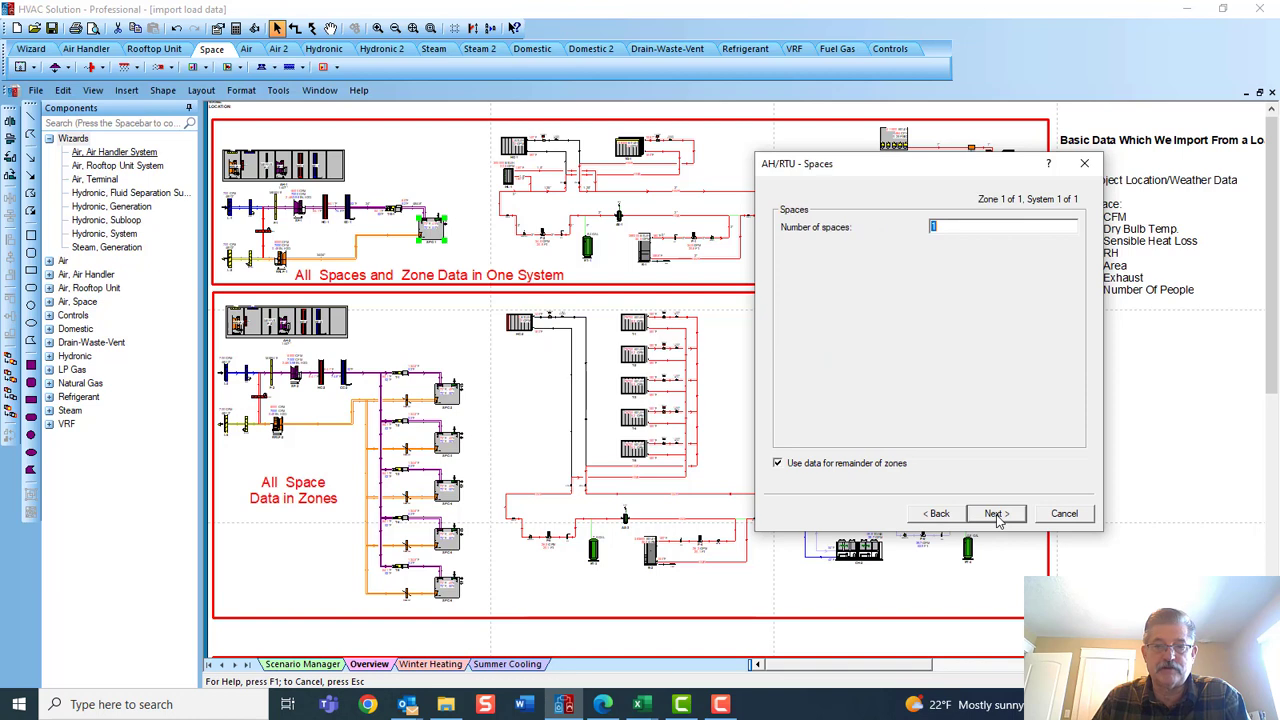
- Accept one space, review the terminal types available for it, and cancel the air handler wizard
click(996, 514)
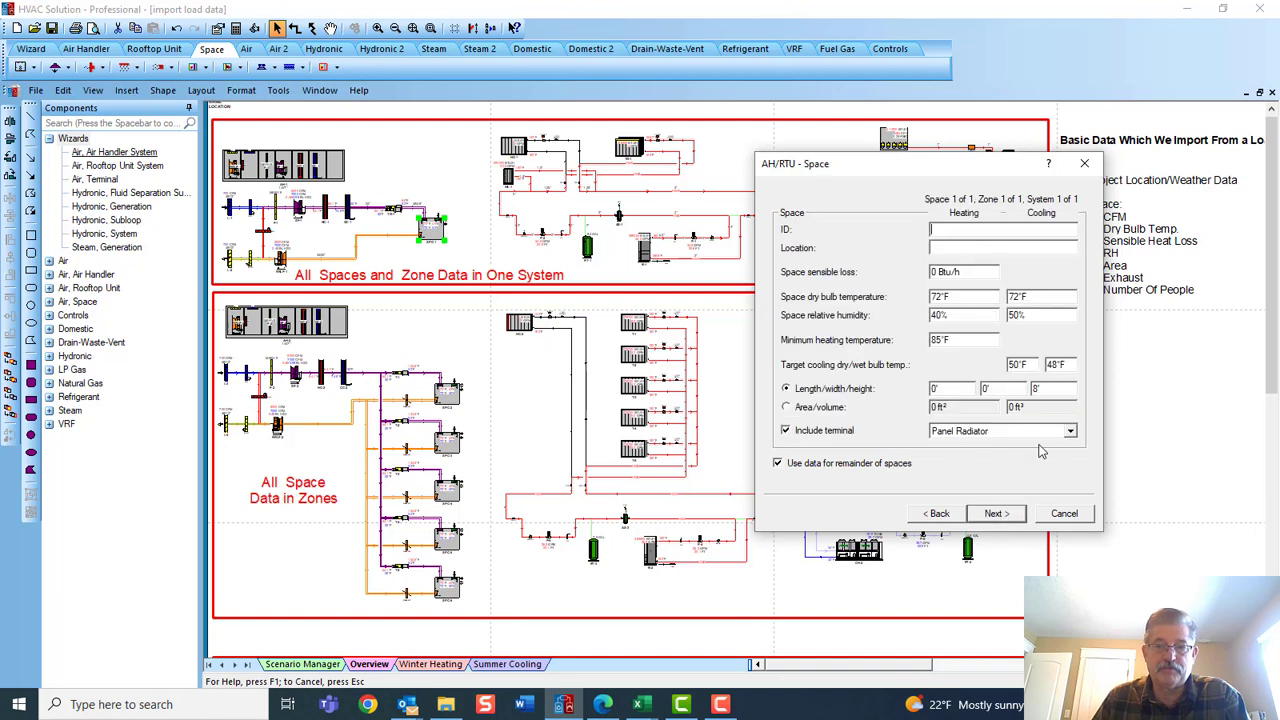
click(1069, 432)
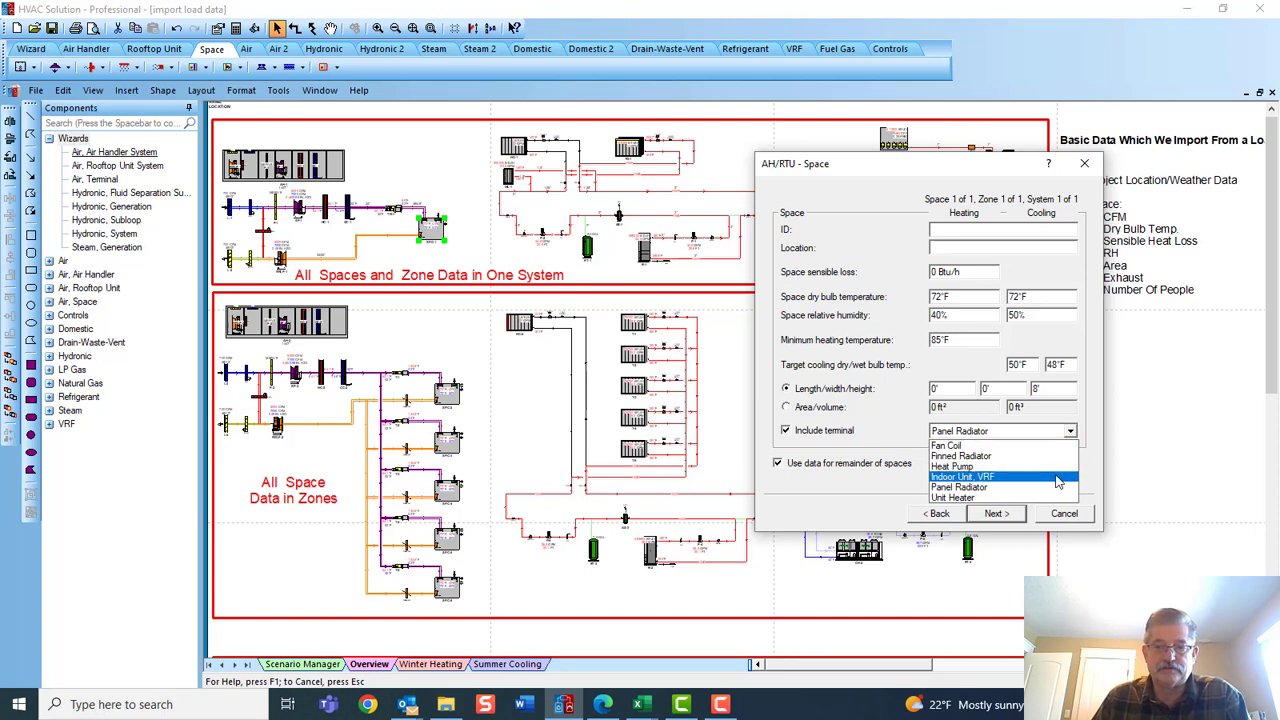
click(1063, 514)
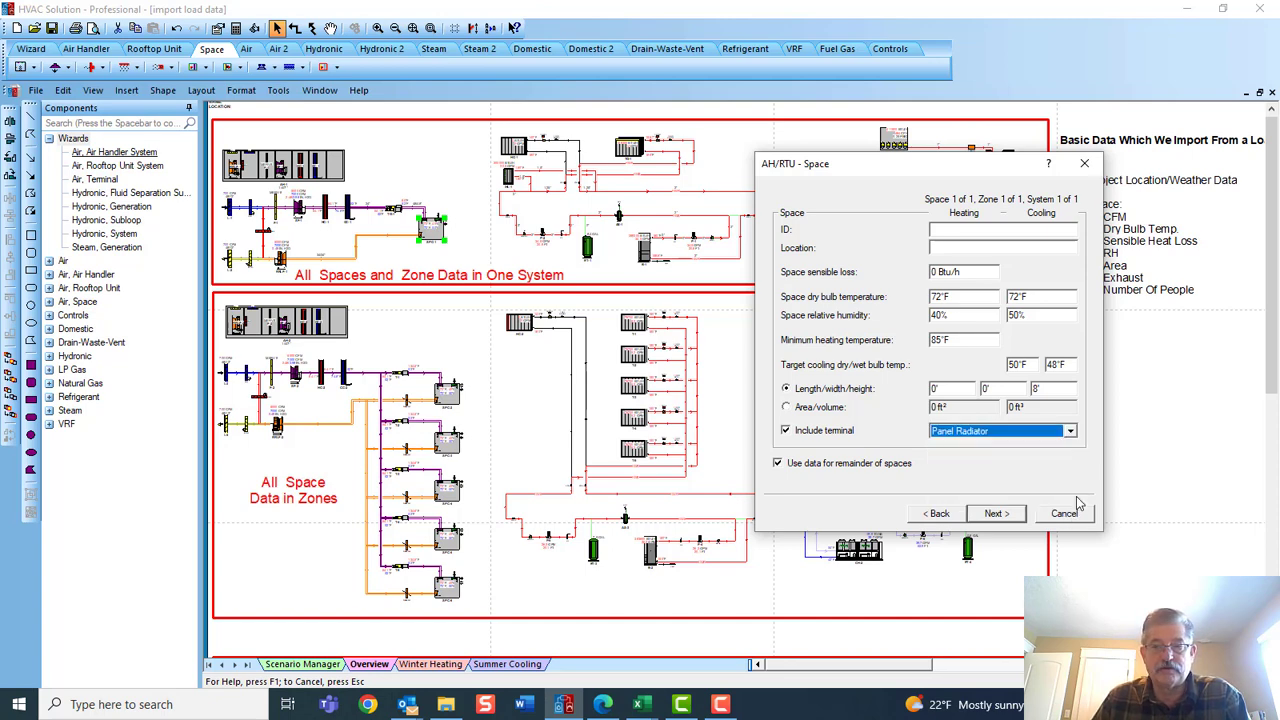
click(1084, 163)
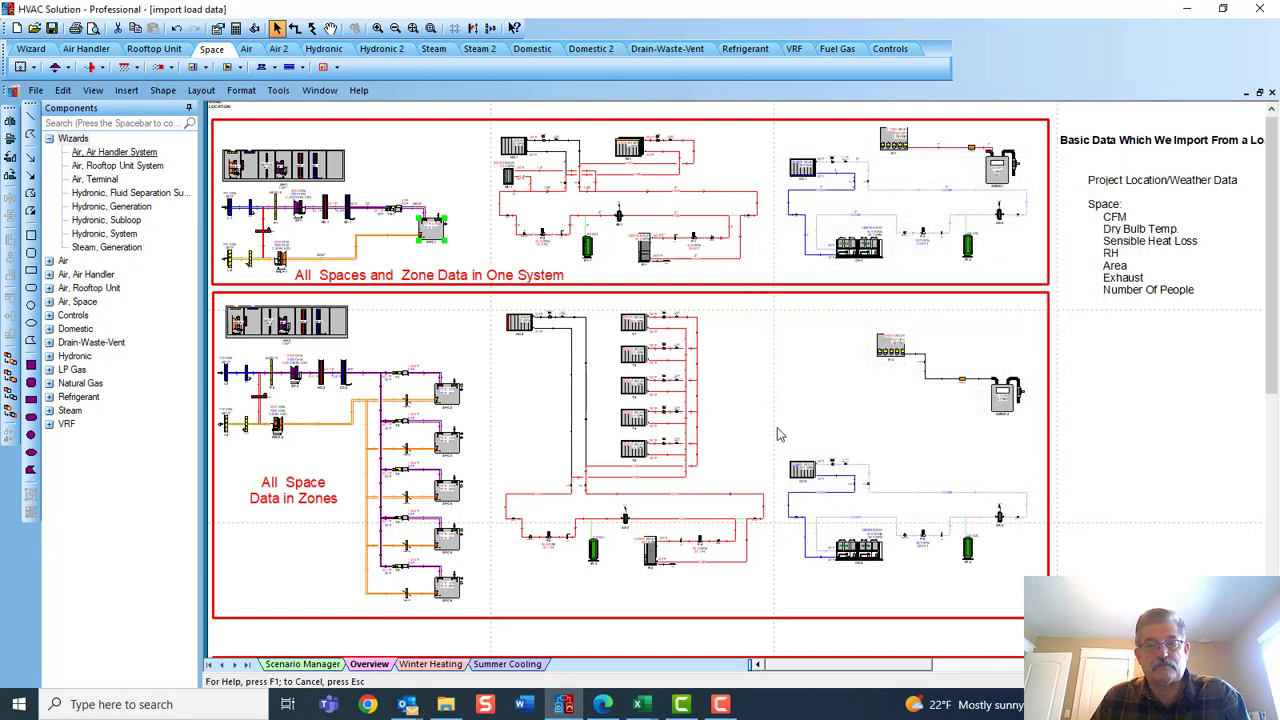
- Examine the space and the hydronic heating equipment, including the boiler, in the "All Spaces and Zone Data in One System" diagram
drag(778, 426, 808, 491)
scroll(808, 491, up, 2)
scroll(810, 497, up, 4)
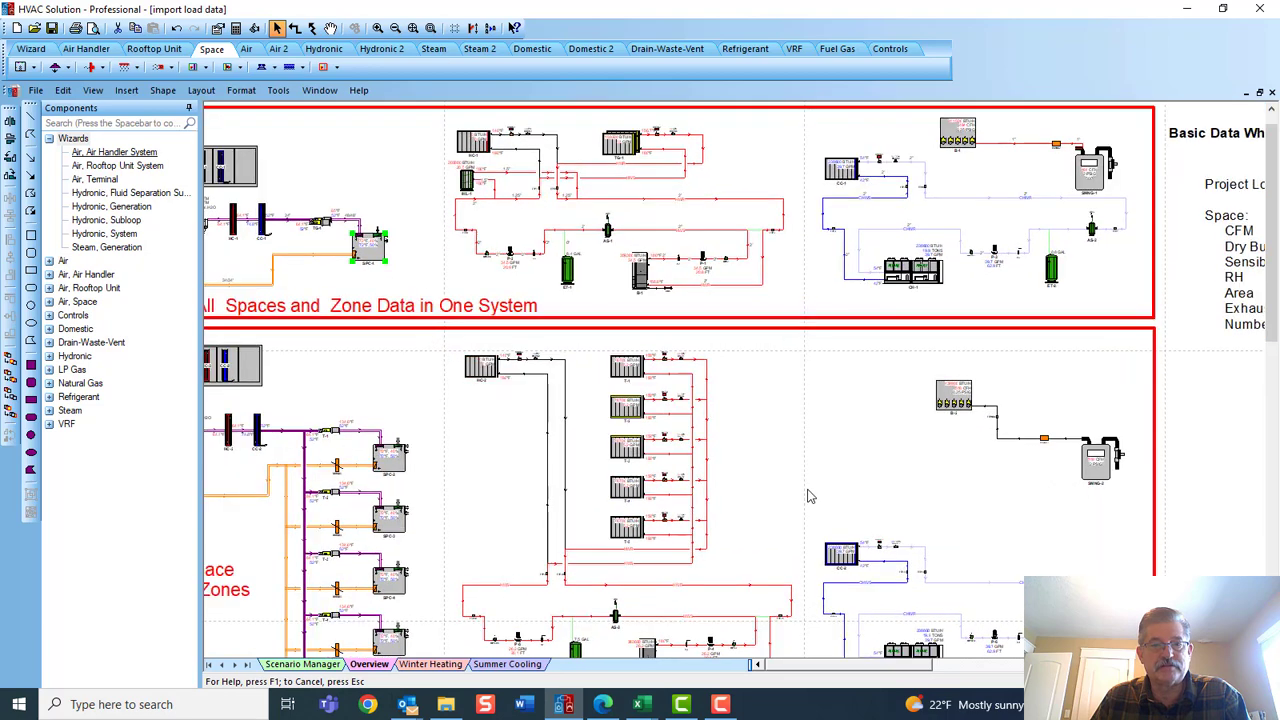
drag(850, 534, 884, 555)
drag(520, 354, 601, 372)
scroll(556, 350, up, 2)
scroll(557, 355, up, 1)
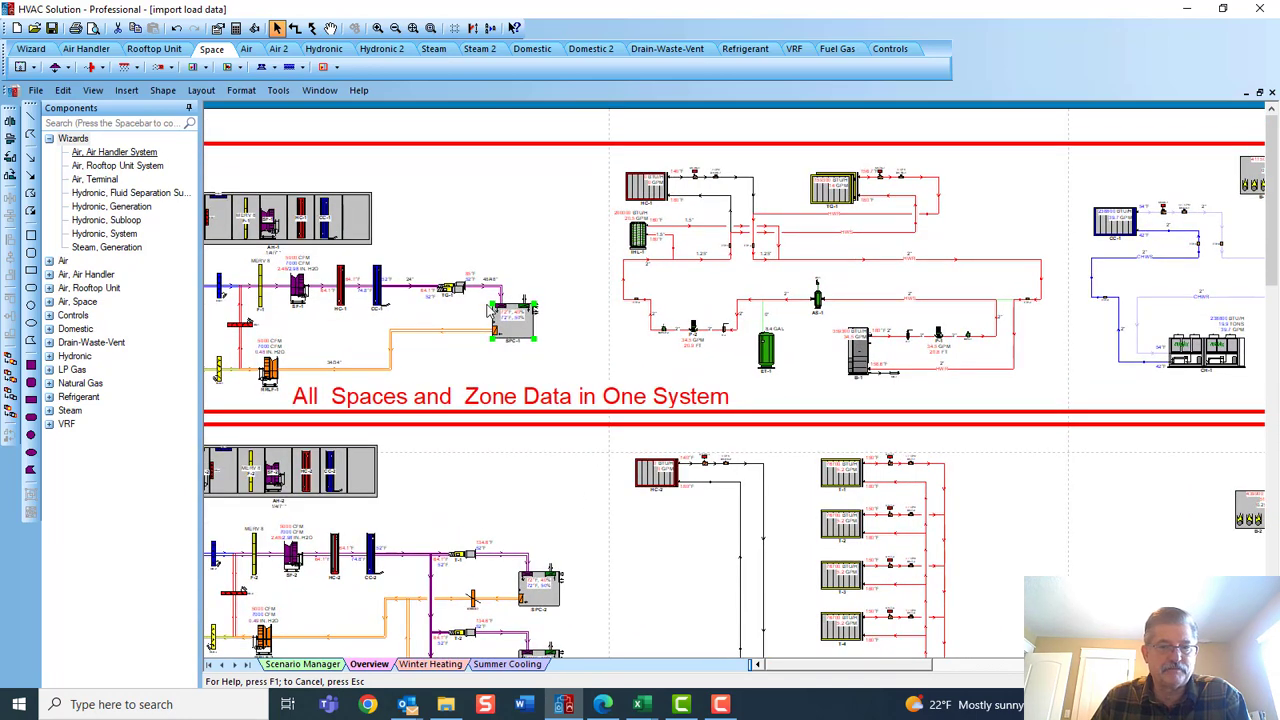
scroll(518, 340, down, 1)
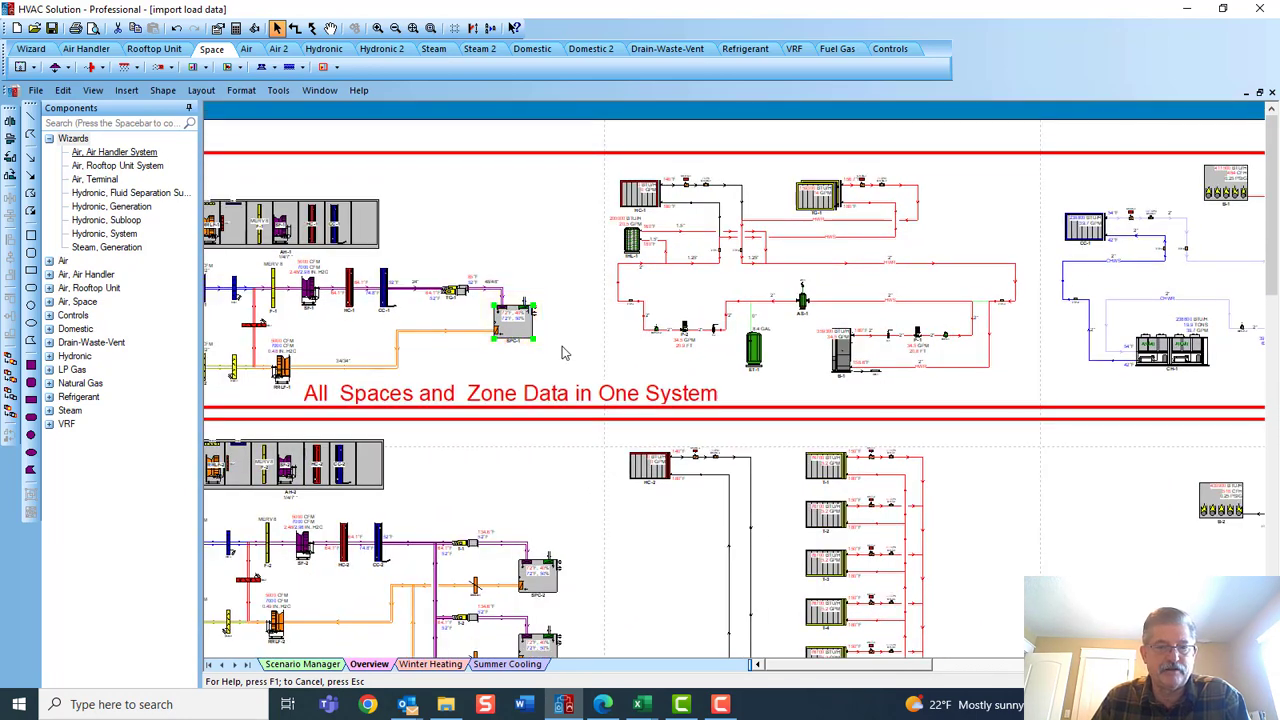
drag(583, 356, 458, 331)
scroll(687, 368, up, 2)
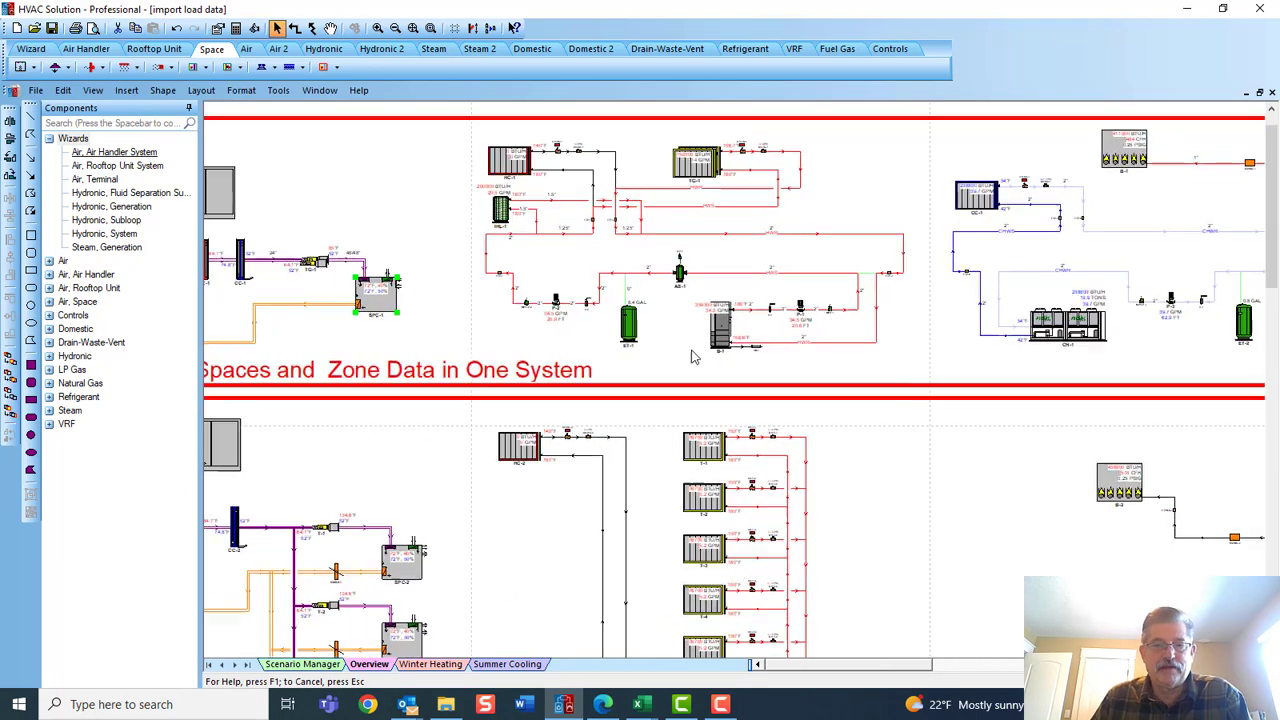
scroll(716, 340, up, 1)
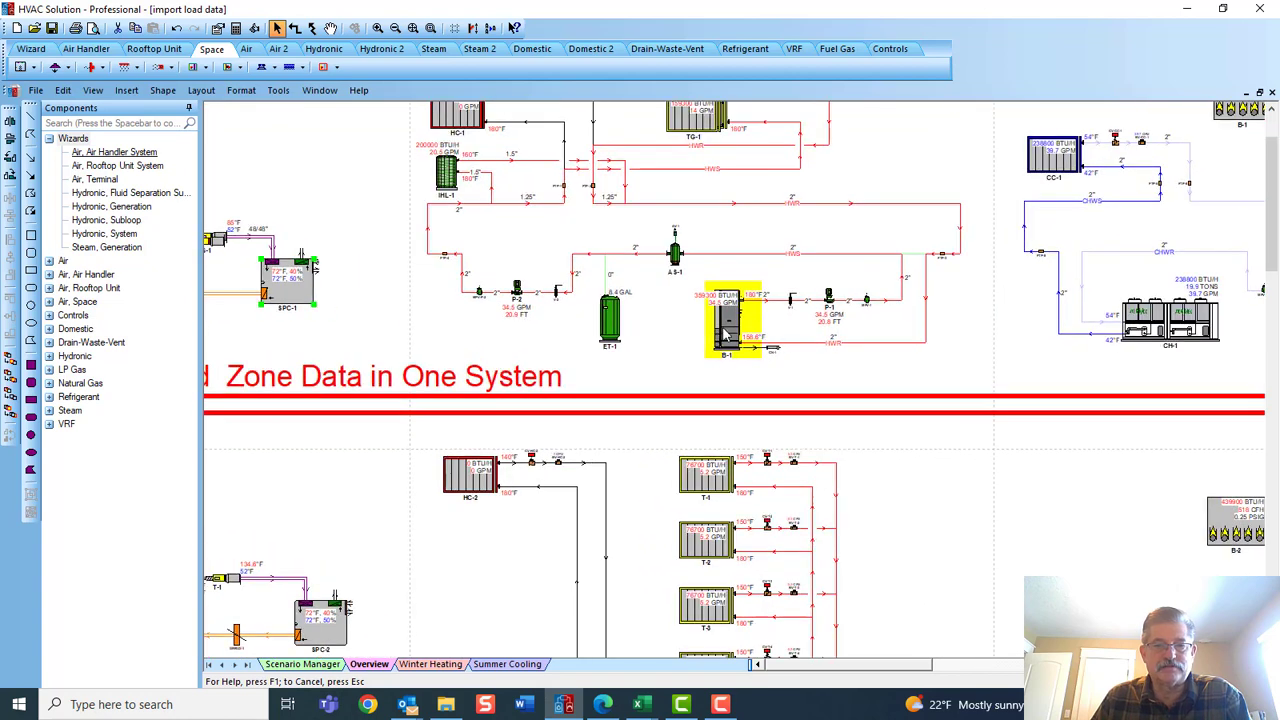
- Review the key data, dimensions and weight, and electrical data of air-cooled chiller CH-1, and close its properties
double_click(1155, 320)
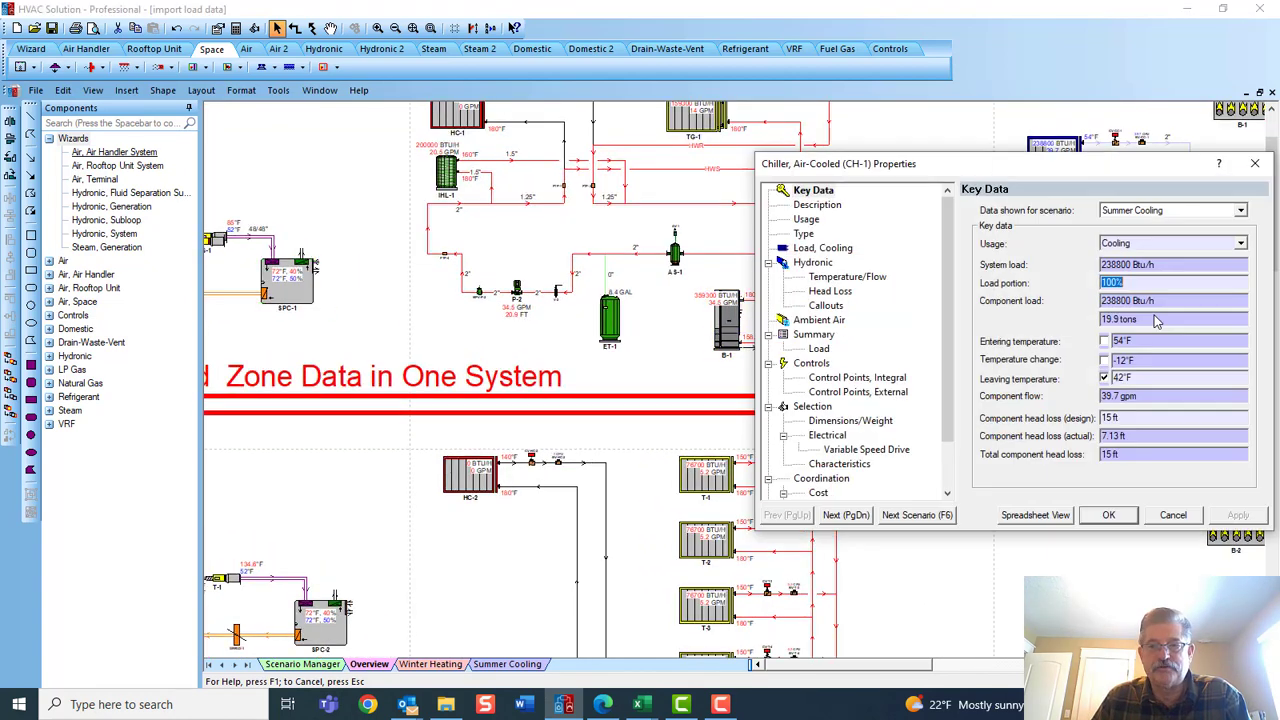
click(848, 421)
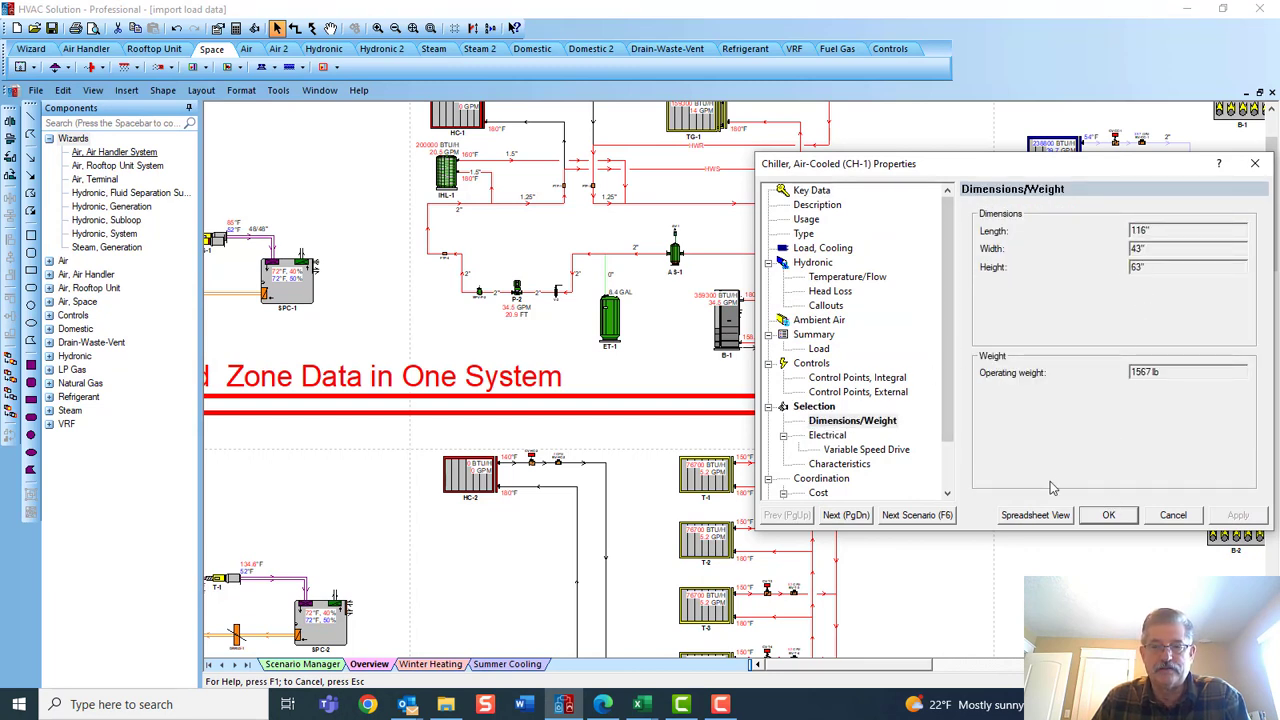
click(828, 435)
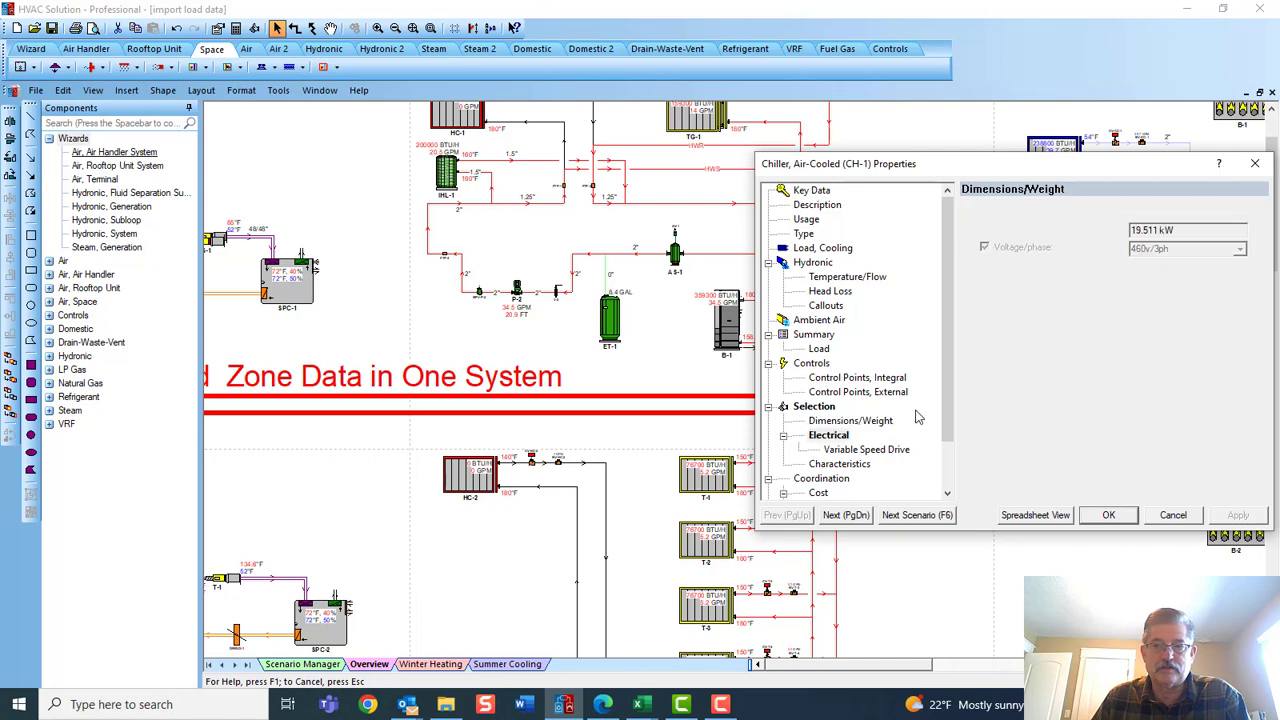
click(1108, 515)
scroll(975, 512, down, 1)
scroll(975, 512, down, 4)
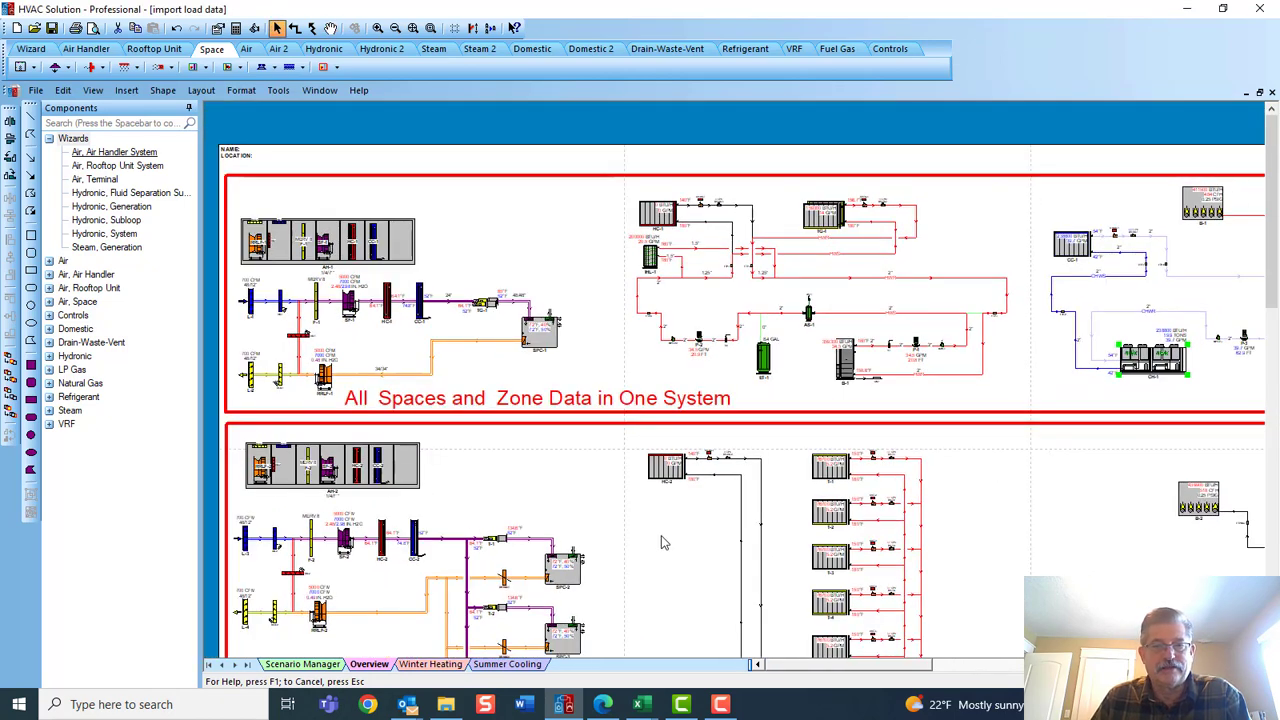
drag(680, 530, 670, 517)
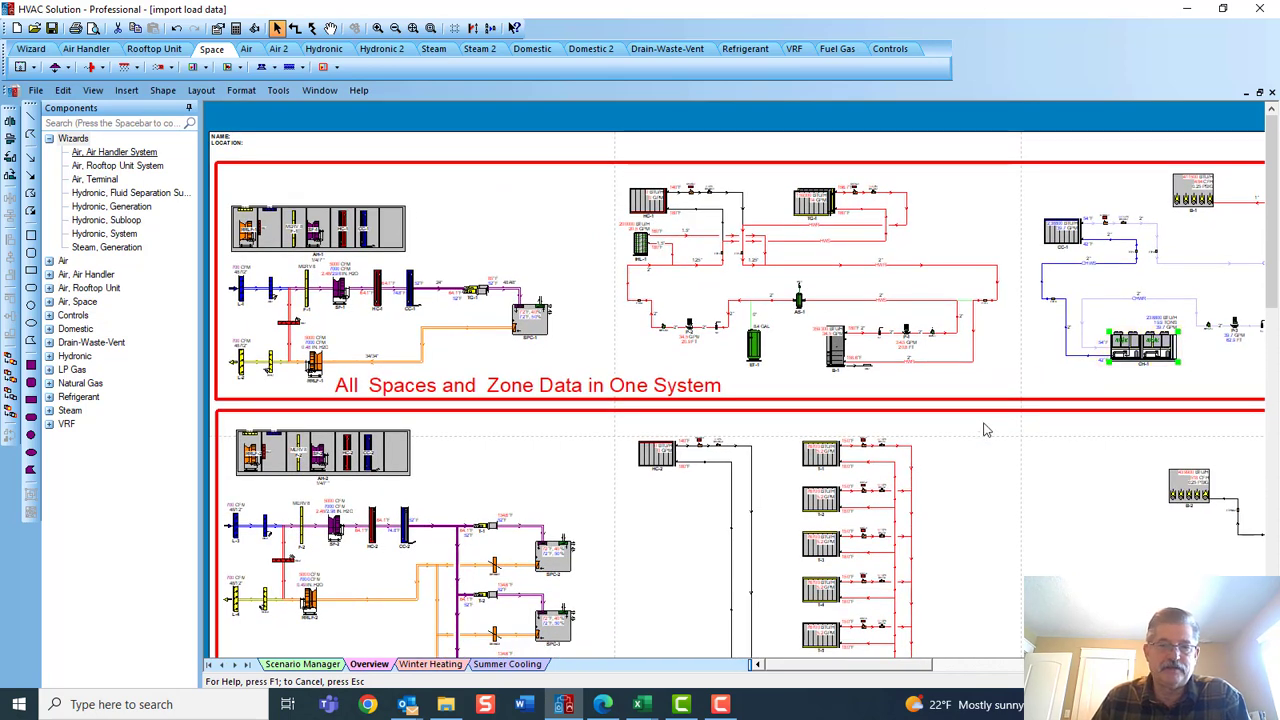
drag(993, 477, 1014, 463)
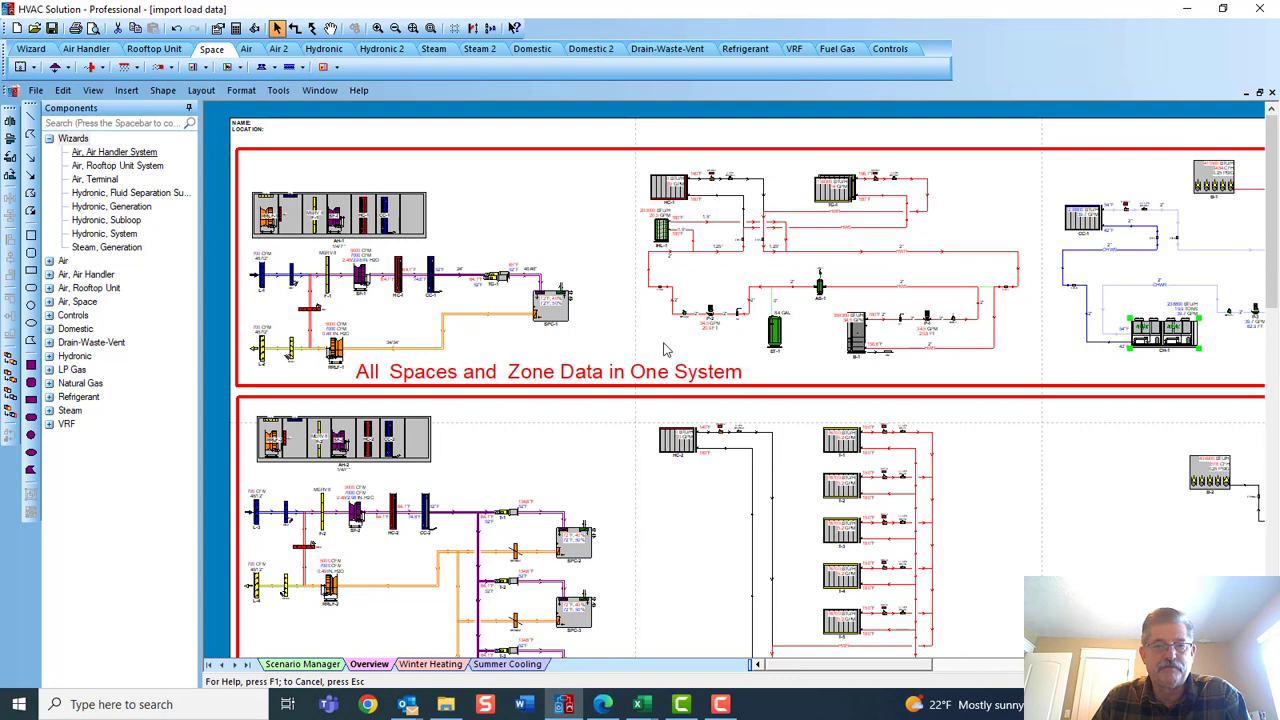
mouse_move(664, 343)
mouse_down()
mouse_move(635, 336)
mouse_move(622, 300)
mouse_up()
scroll(622, 300, up, 1)
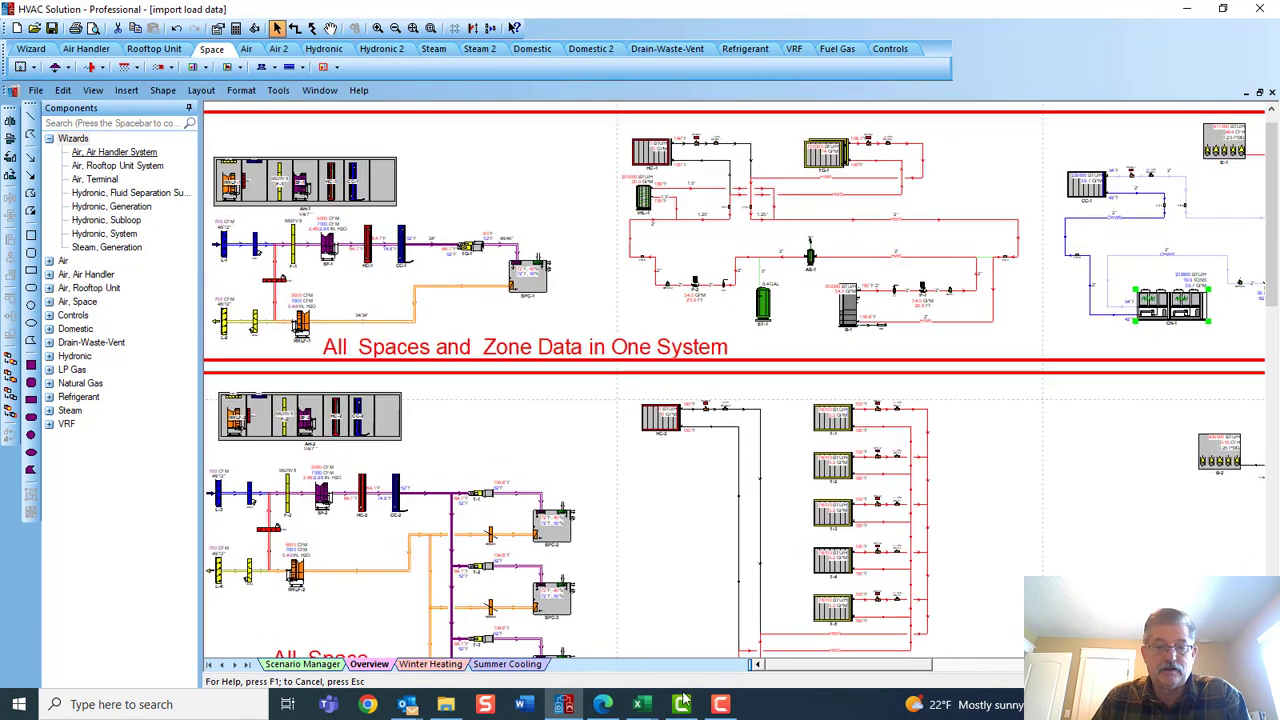
- Switch to the Electrical Schedule workbook in Excel and examine the coordination schedule from its first rows
mouse_move(644, 708)
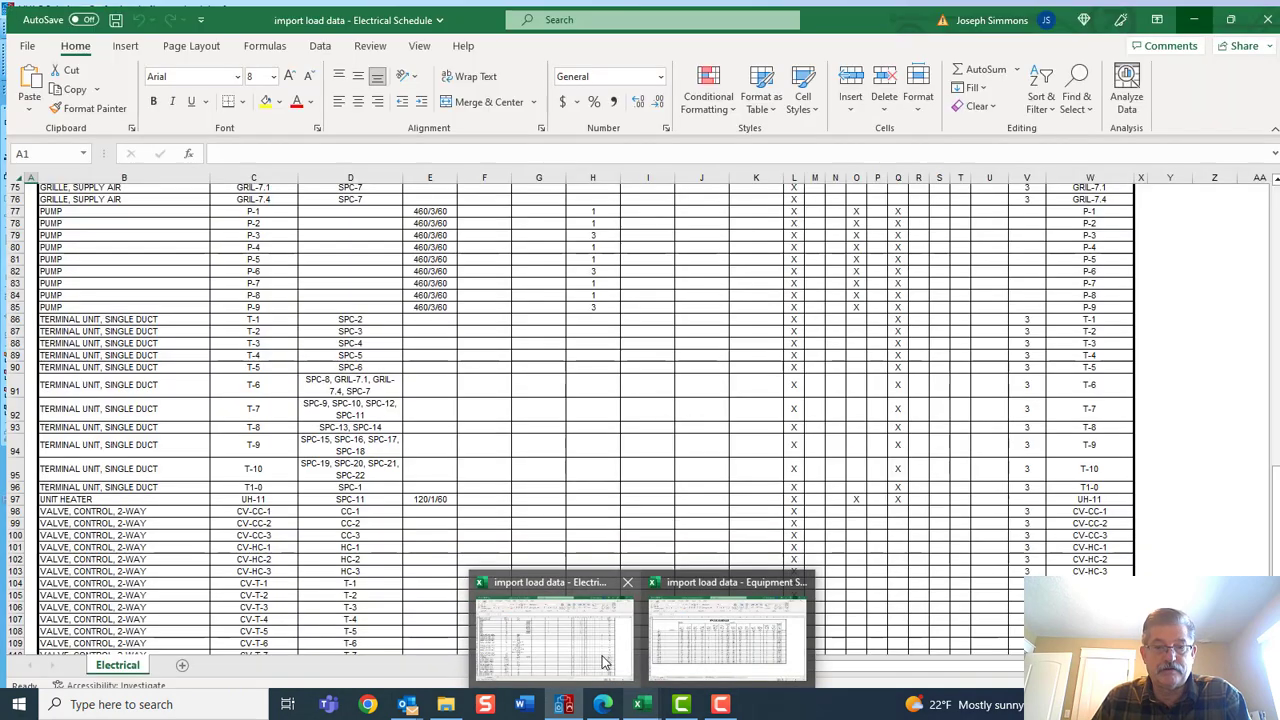
click(600, 650)
scroll(639, 437, up, 11)
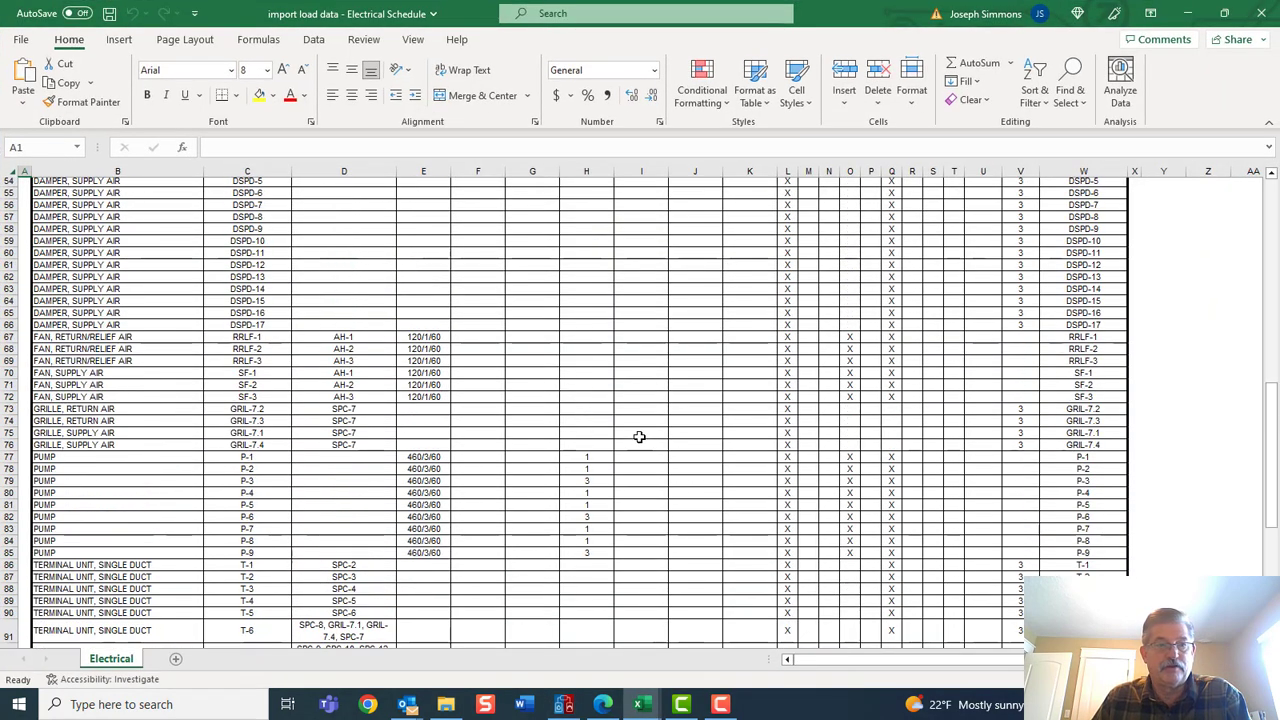
scroll(297, 318, up, 10)
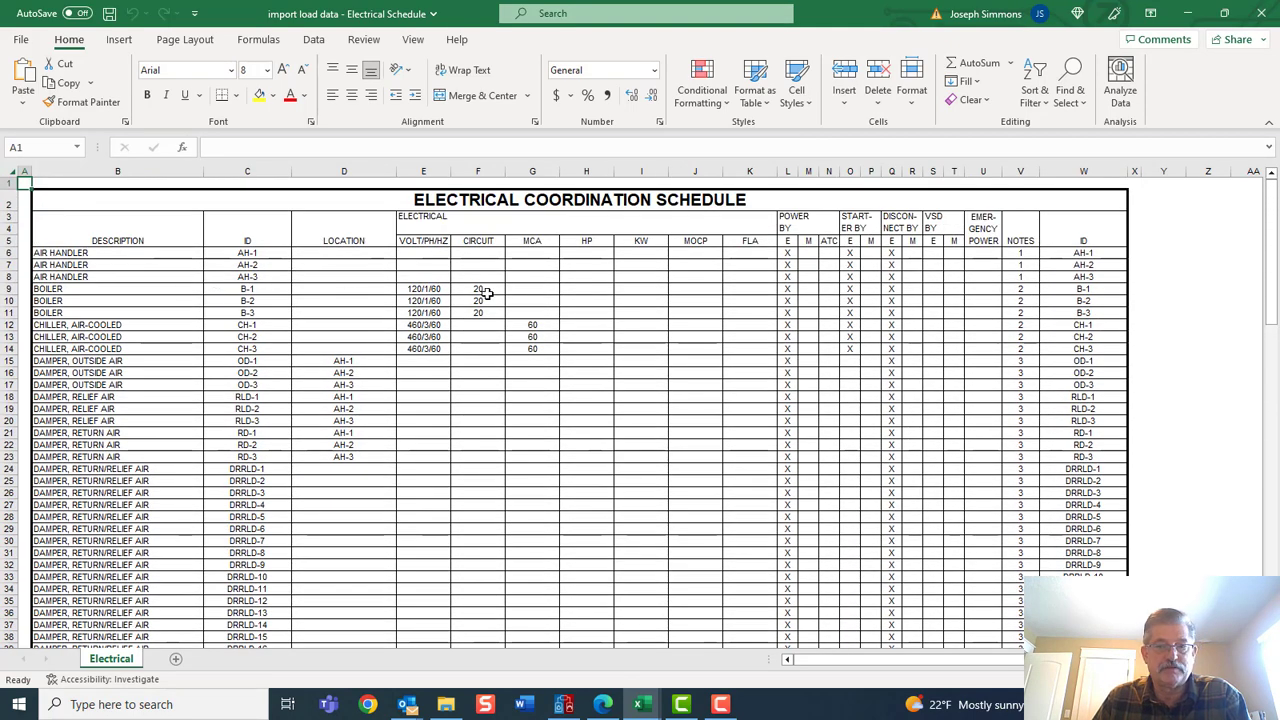
- Examine the Electrical Coordination Schedule from the air handlers down to the control valves and closing notes
scroll(175, 440, down, 2)
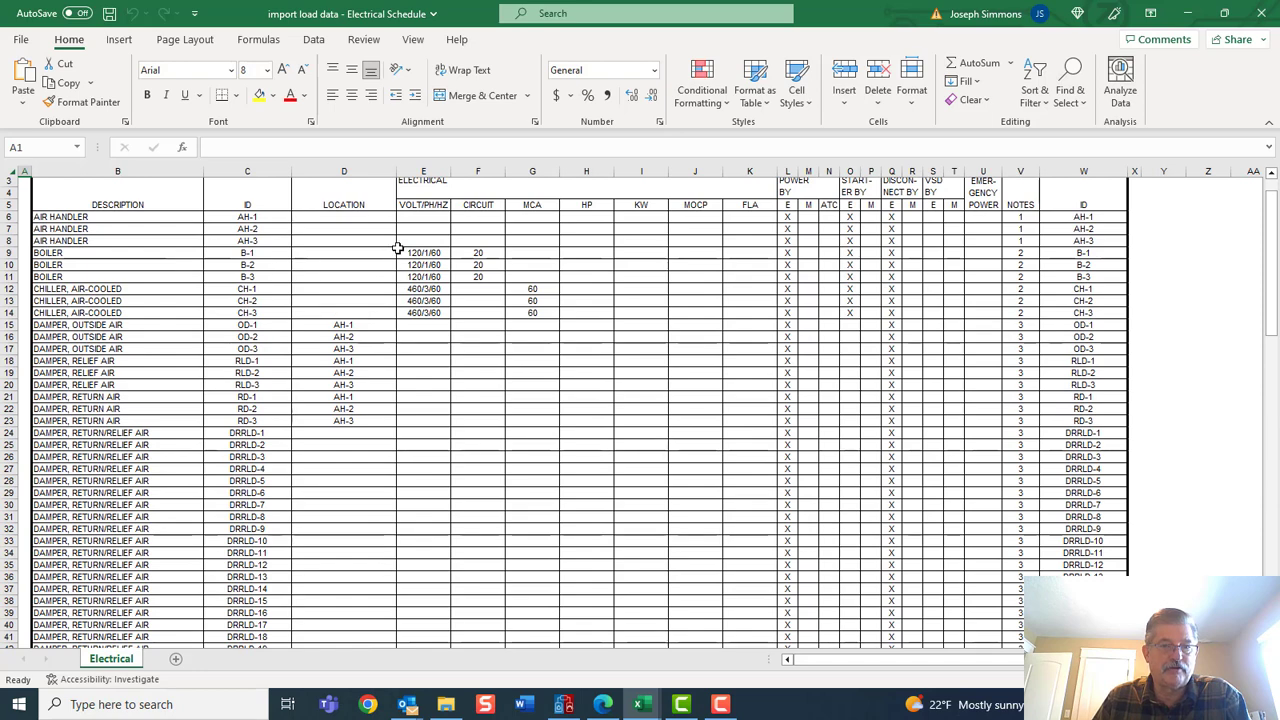
scroll(427, 280, up, 1)
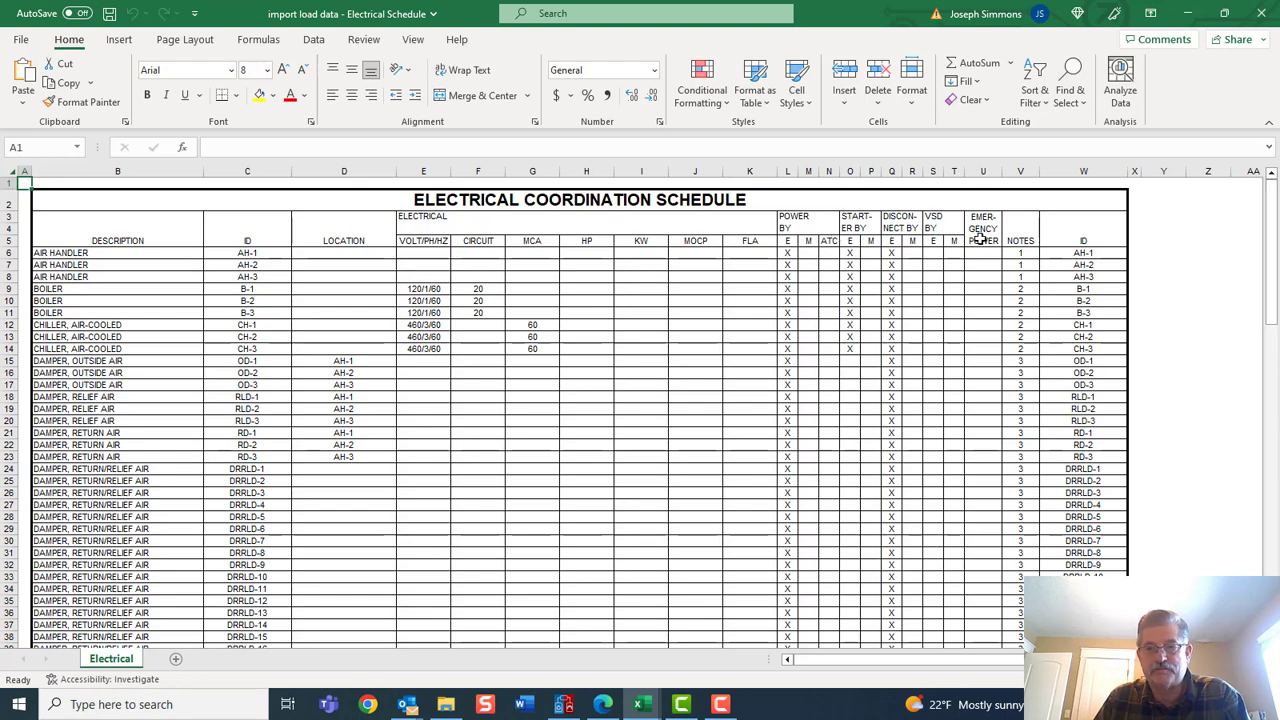
scroll(1066, 352, down, 12)
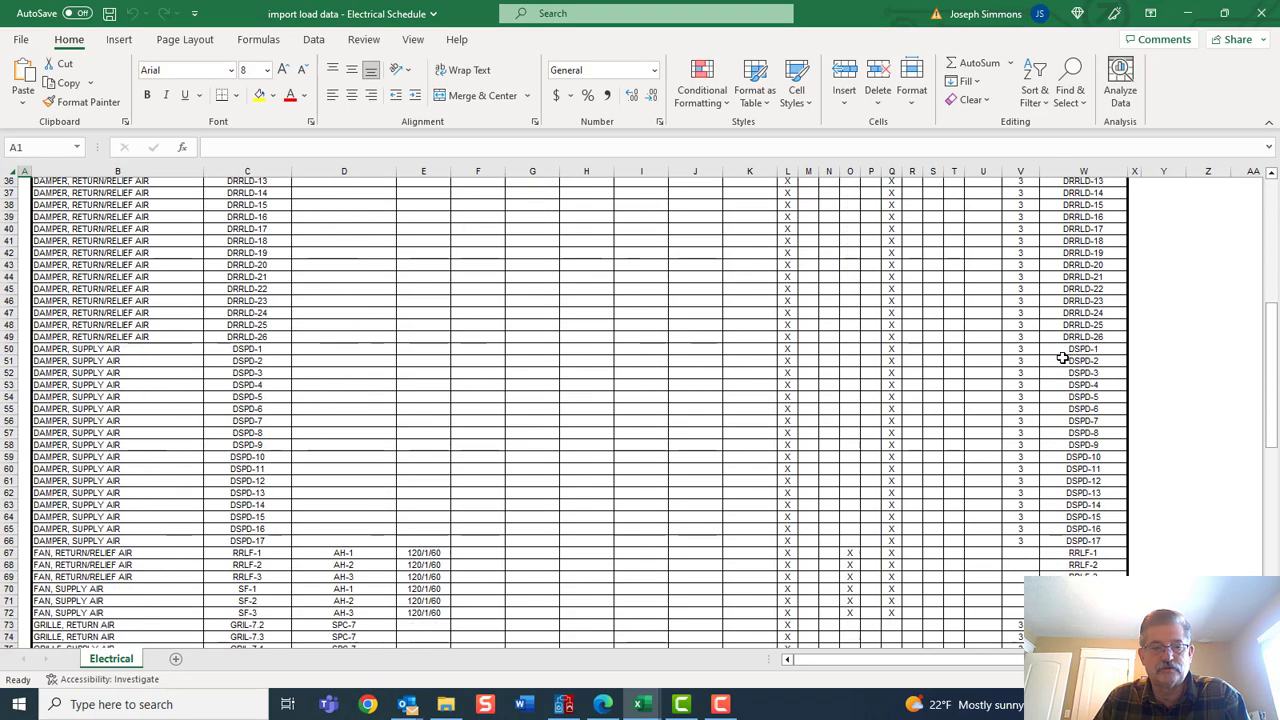
scroll(491, 571, down, 19)
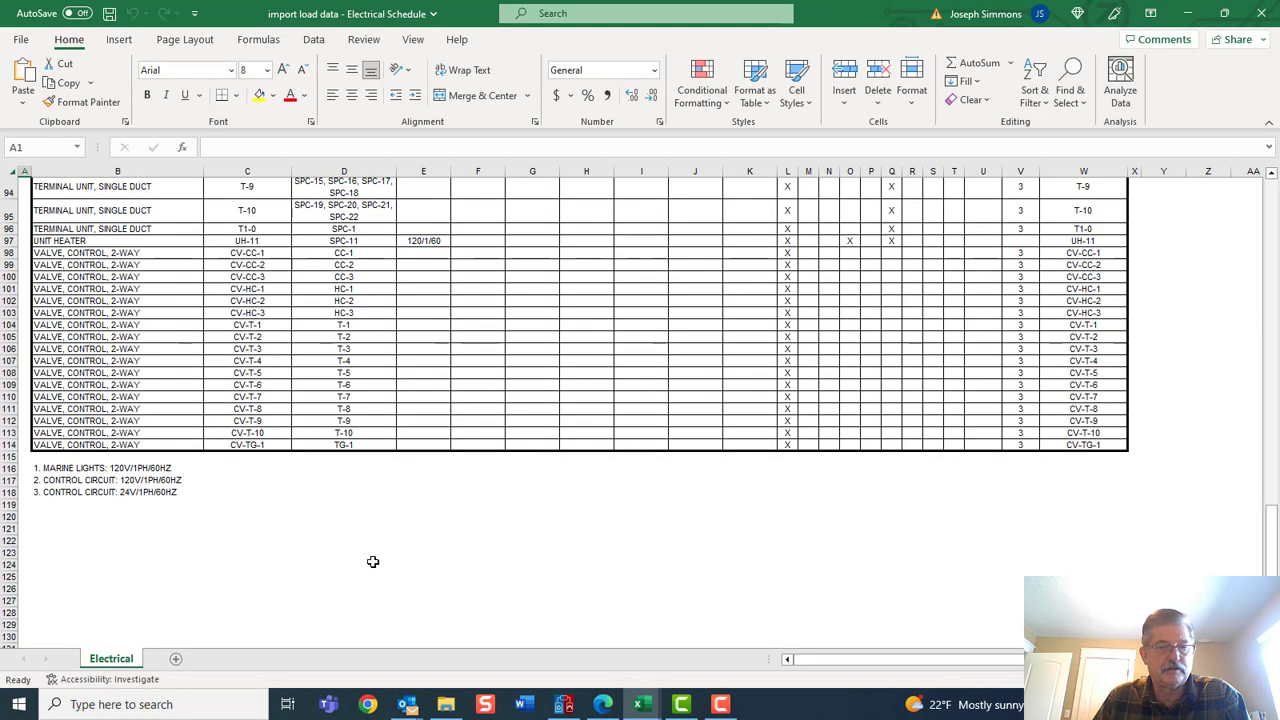
scroll(372, 561, up, 12)
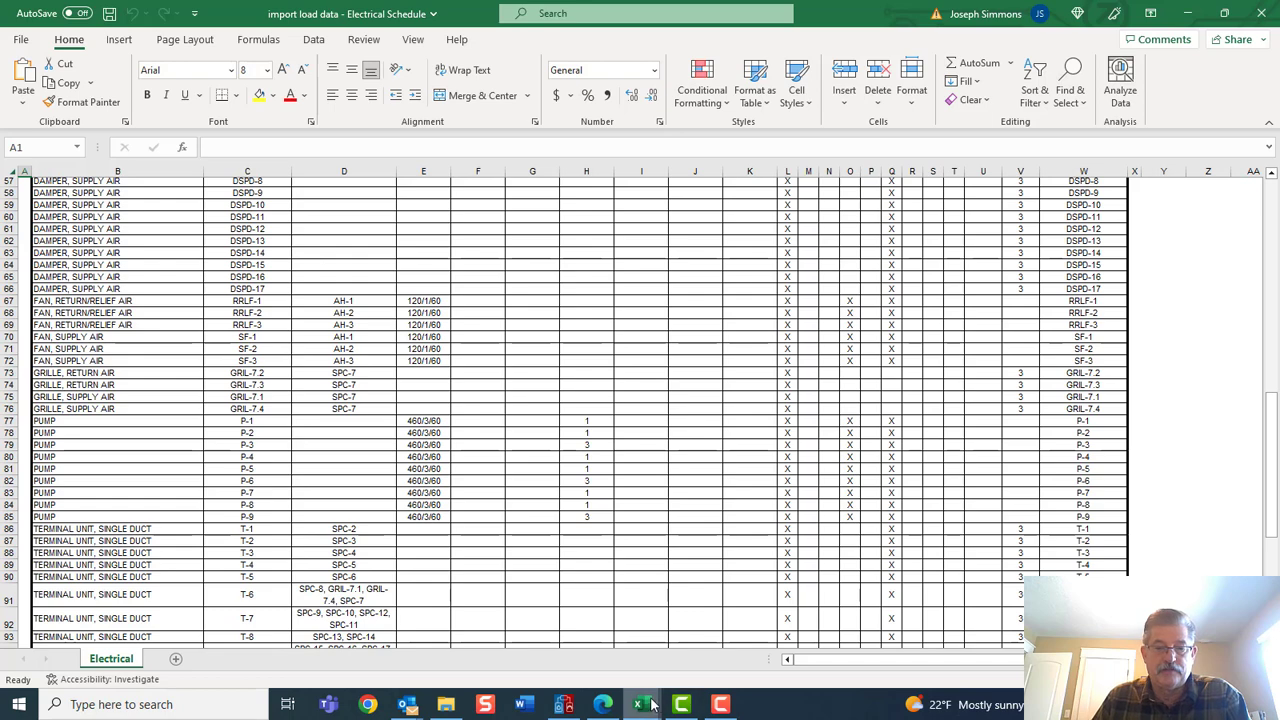
- Switch to the Equipment Schedule workbook, view its Space Schedule, and minimize both Excel workbooks to return to HVAC Solution
mouse_move(652, 705)
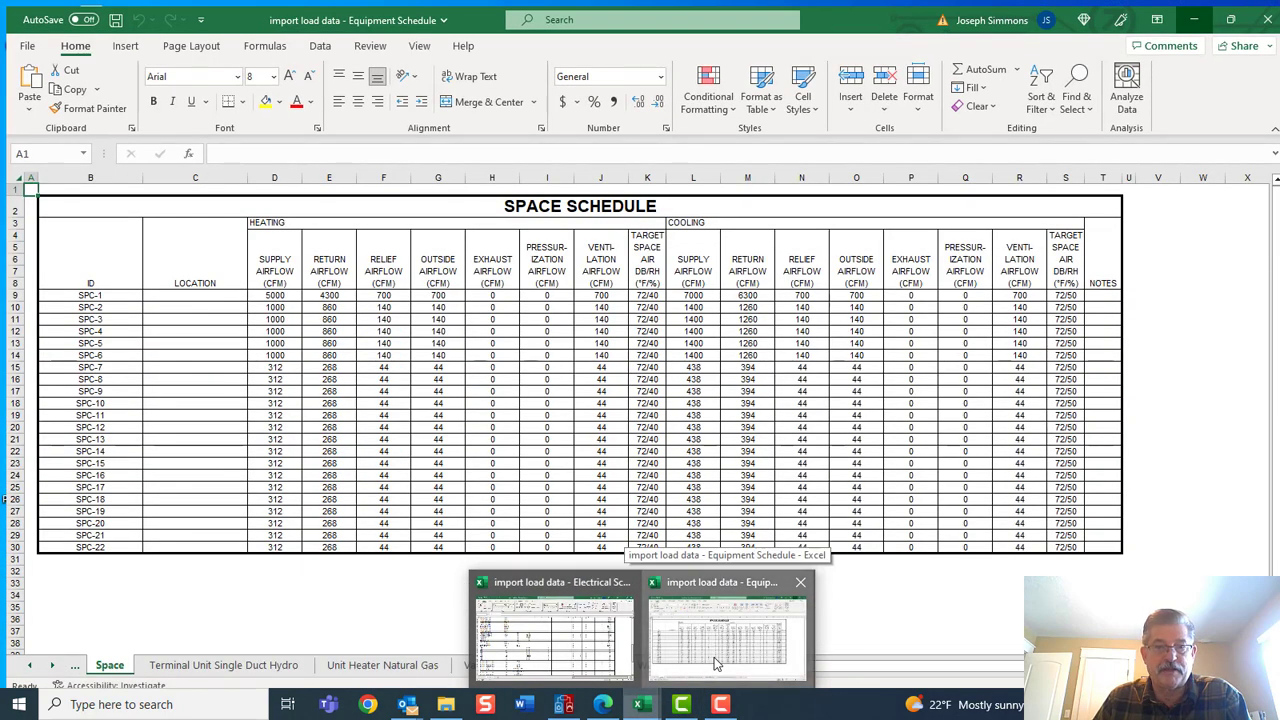
click(714, 657)
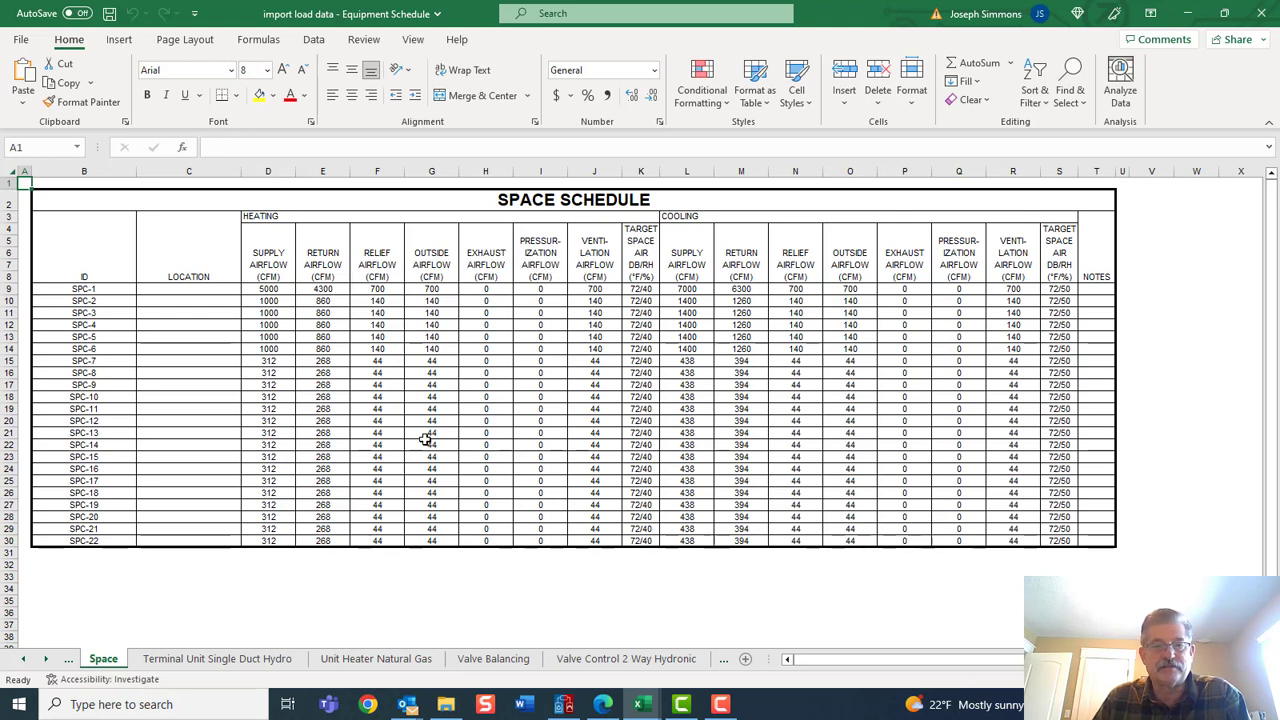
click(1188, 22)
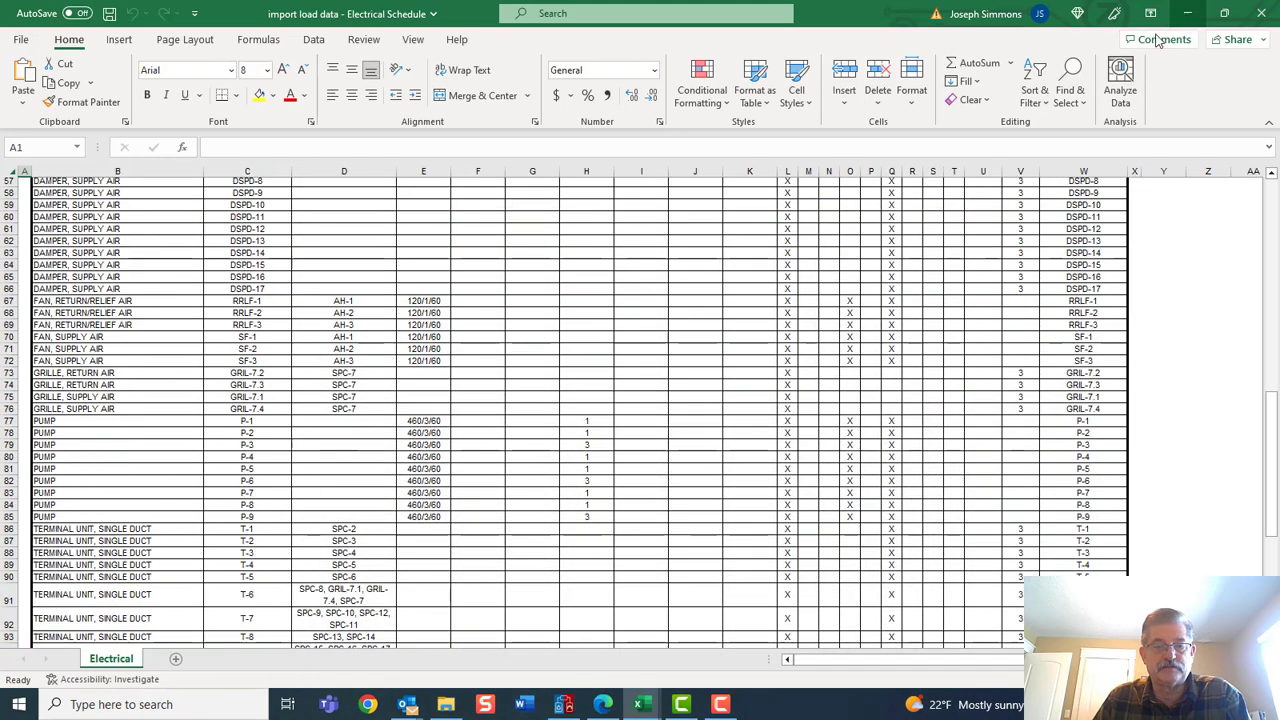
click(1187, 14)
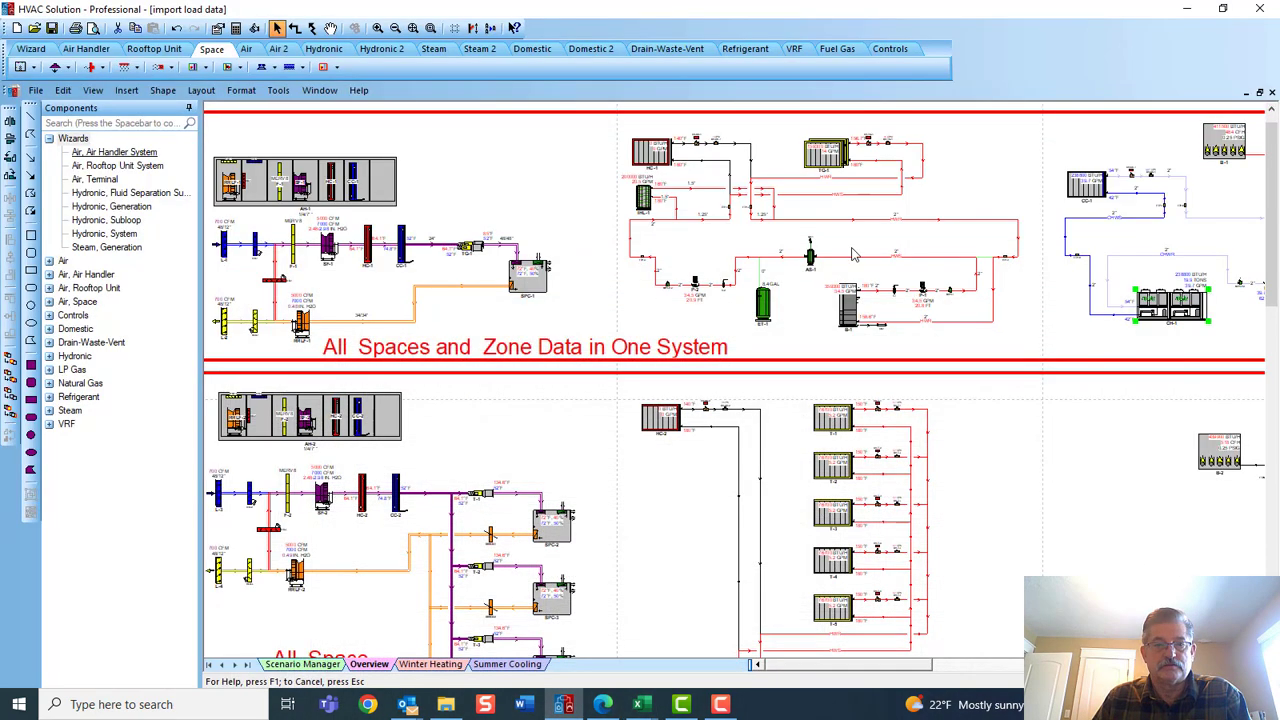
- Examine the air handler, zones and hydronic layout in the "All Space Data in Zones" diagram
scroll(597, 453, down, 3)
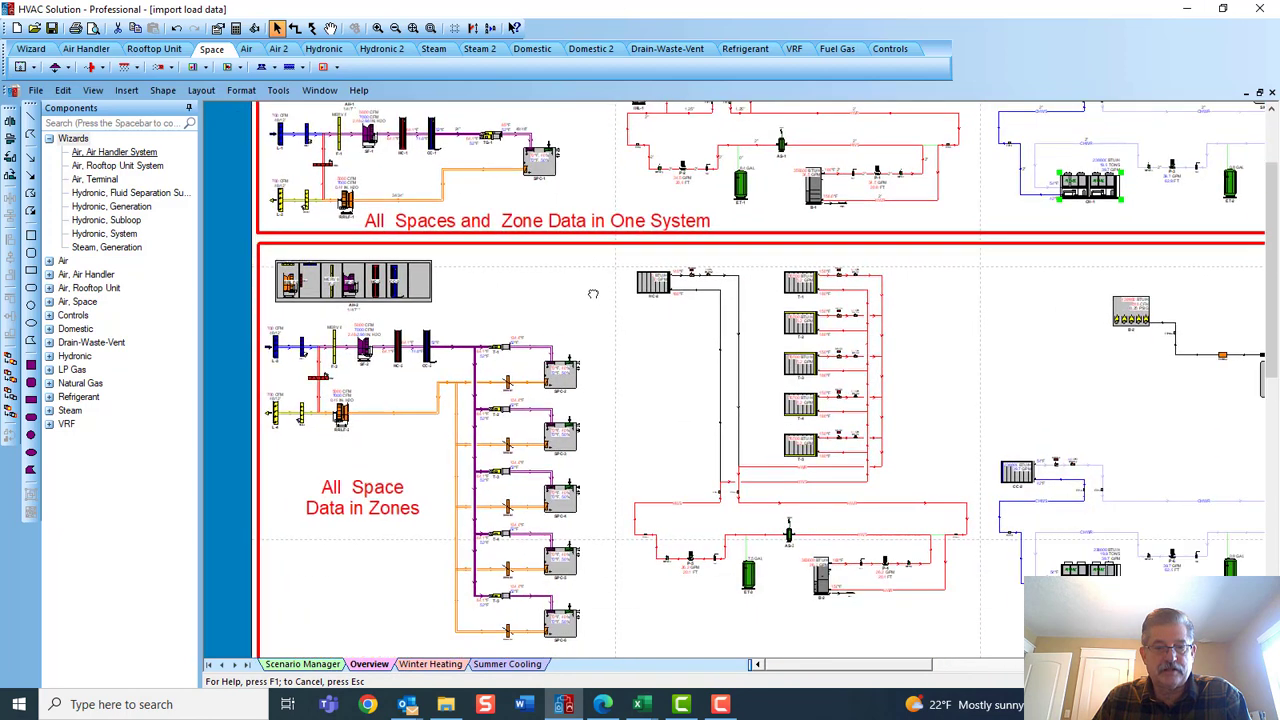
drag(580, 447, 582, 445)
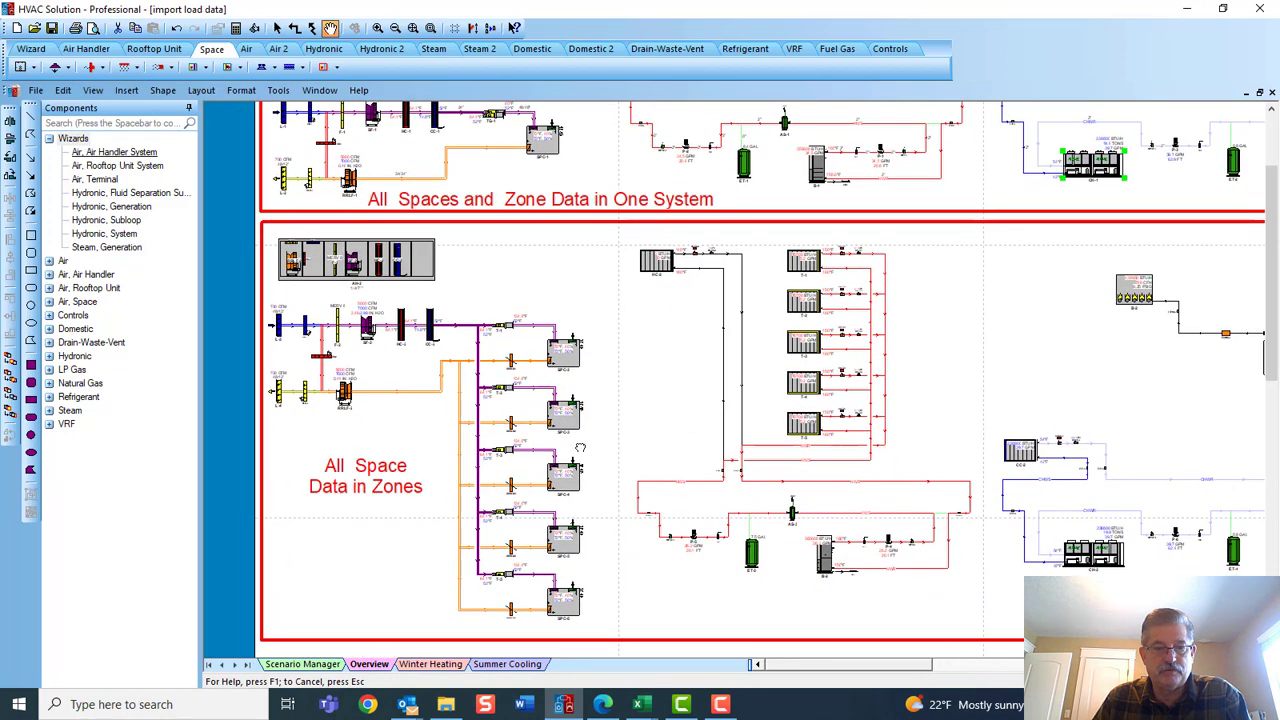
click(382, 482)
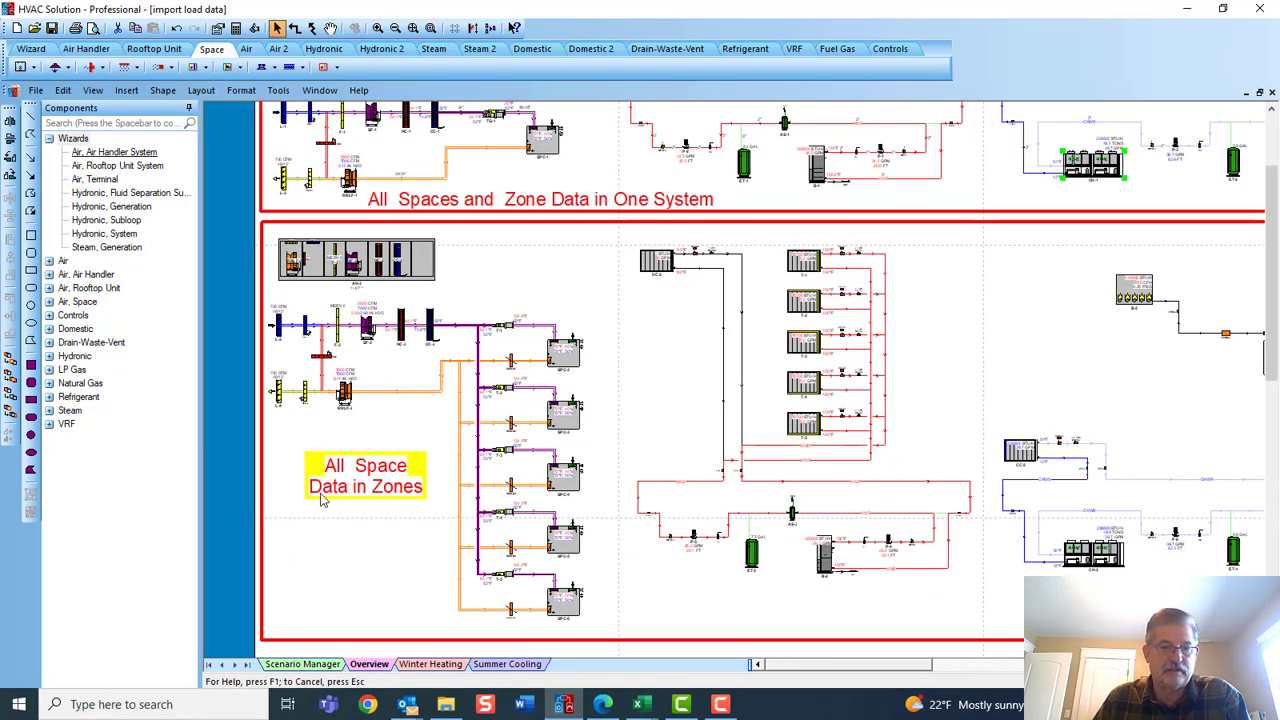
- Examine the "Showing Data in Each Space and Zone" diagram, including unit heater UH-11 and its gas piping connection
drag(584, 578, 550, 312)
scroll(549, 313, down, 5)
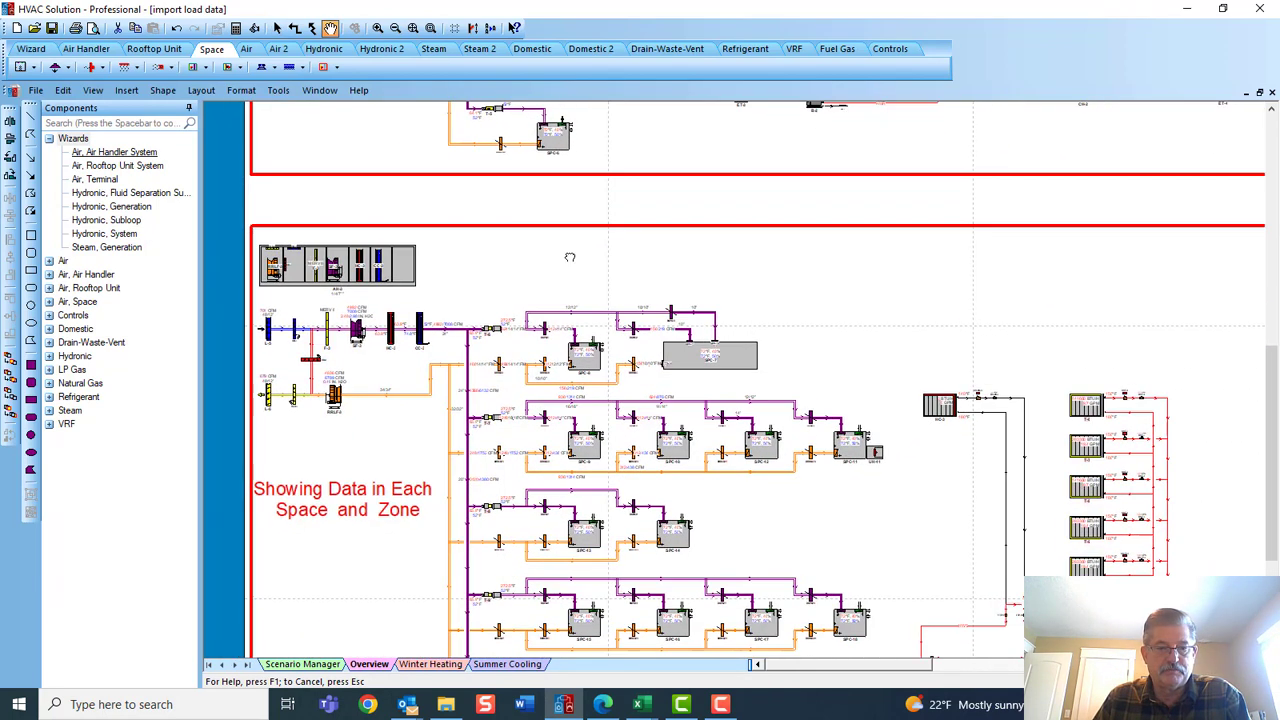
click(270, 504)
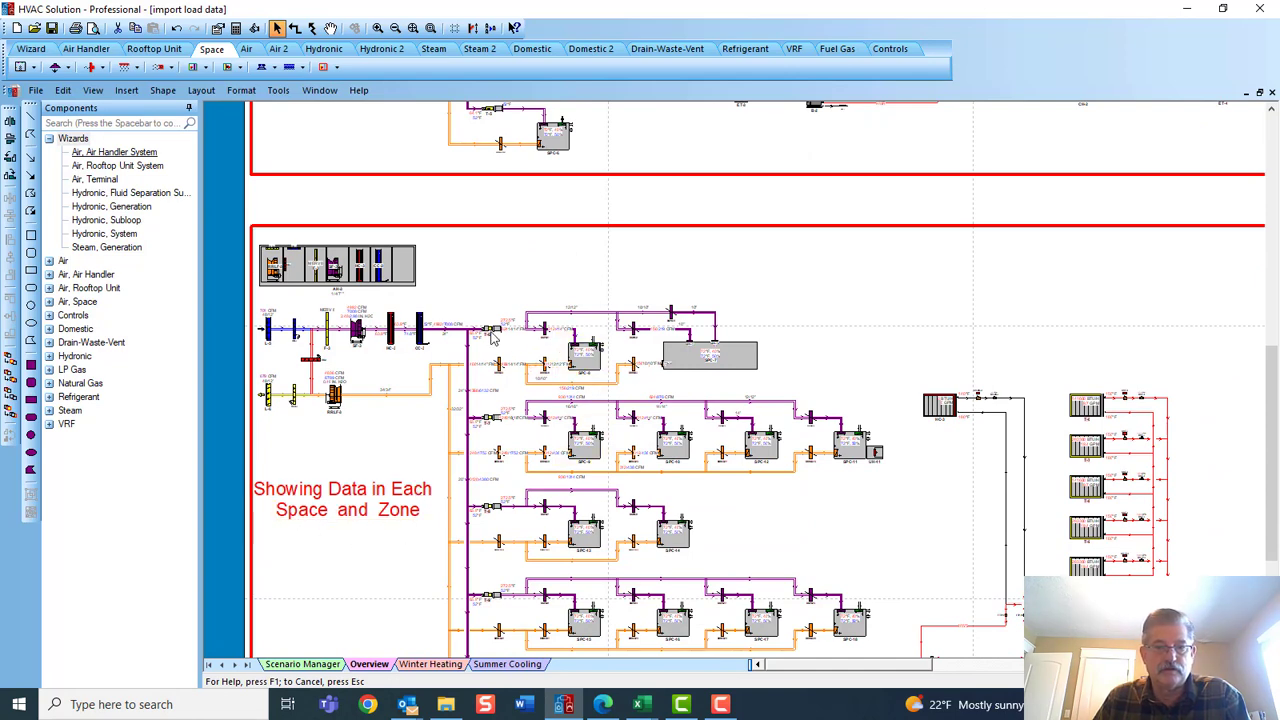
scroll(872, 490, up, 1)
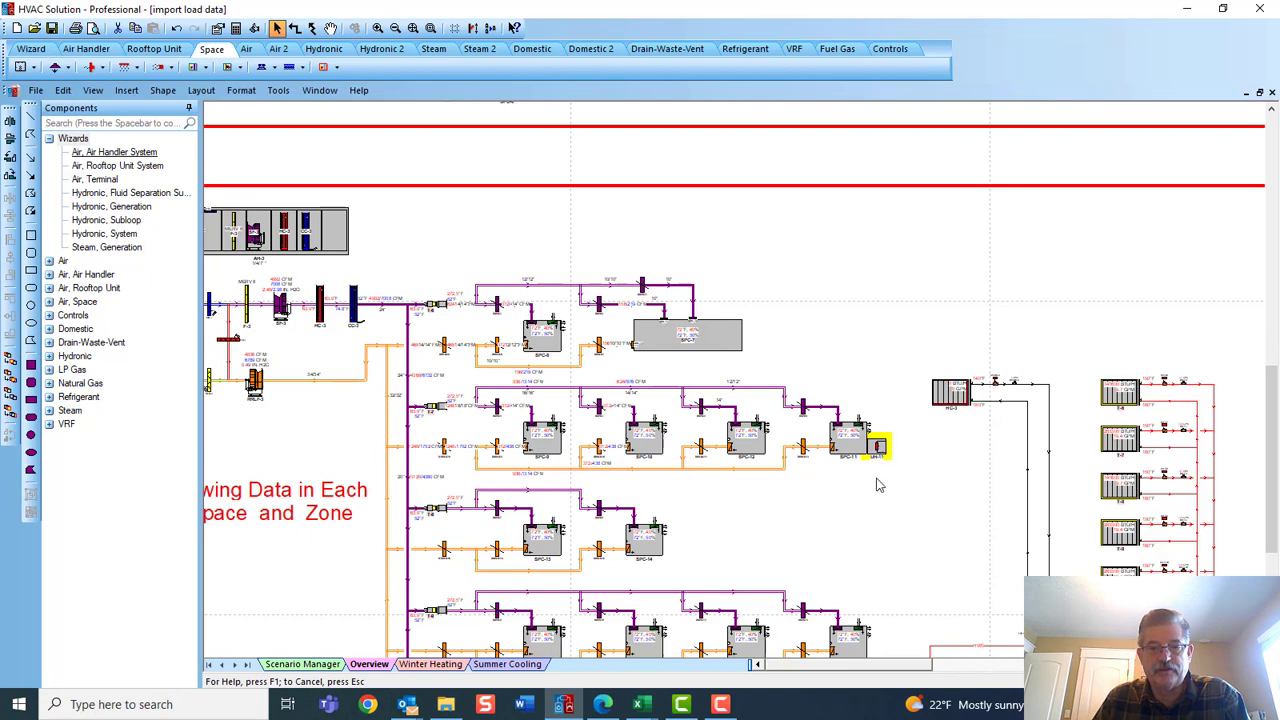
middle_click(869, 506)
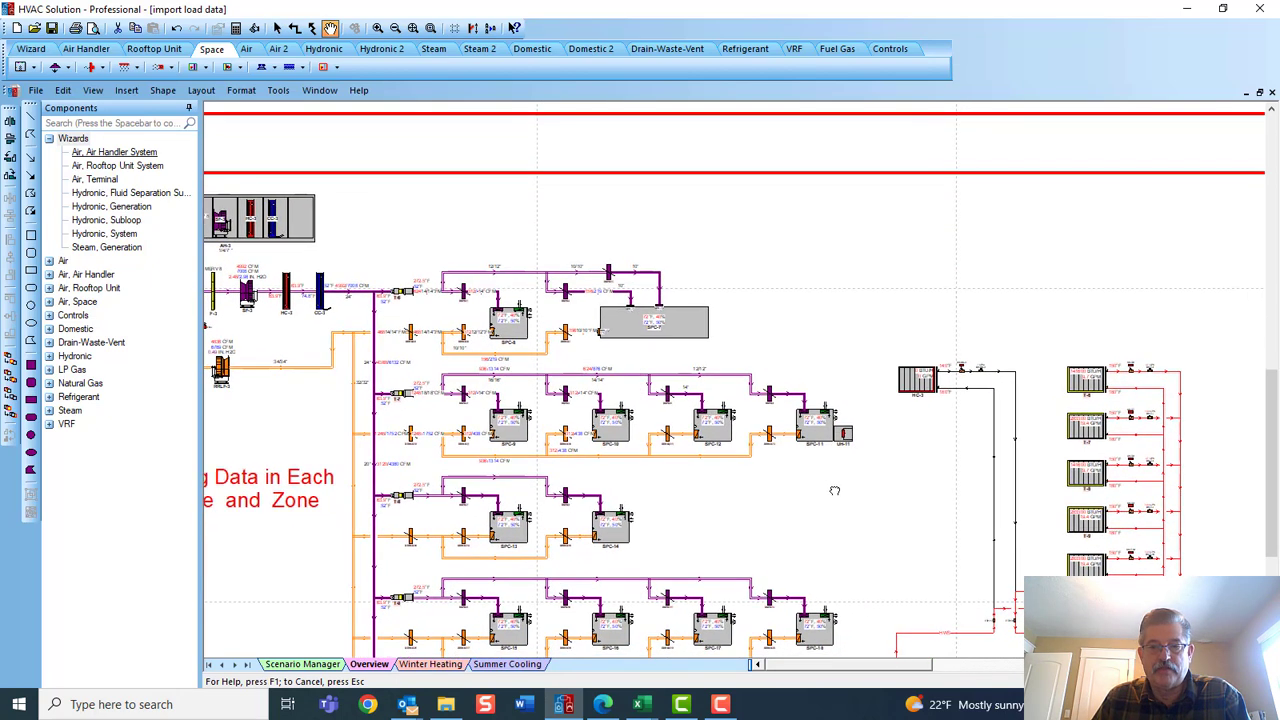
drag(826, 491, 470, 549)
scroll(1022, 486, up, 3)
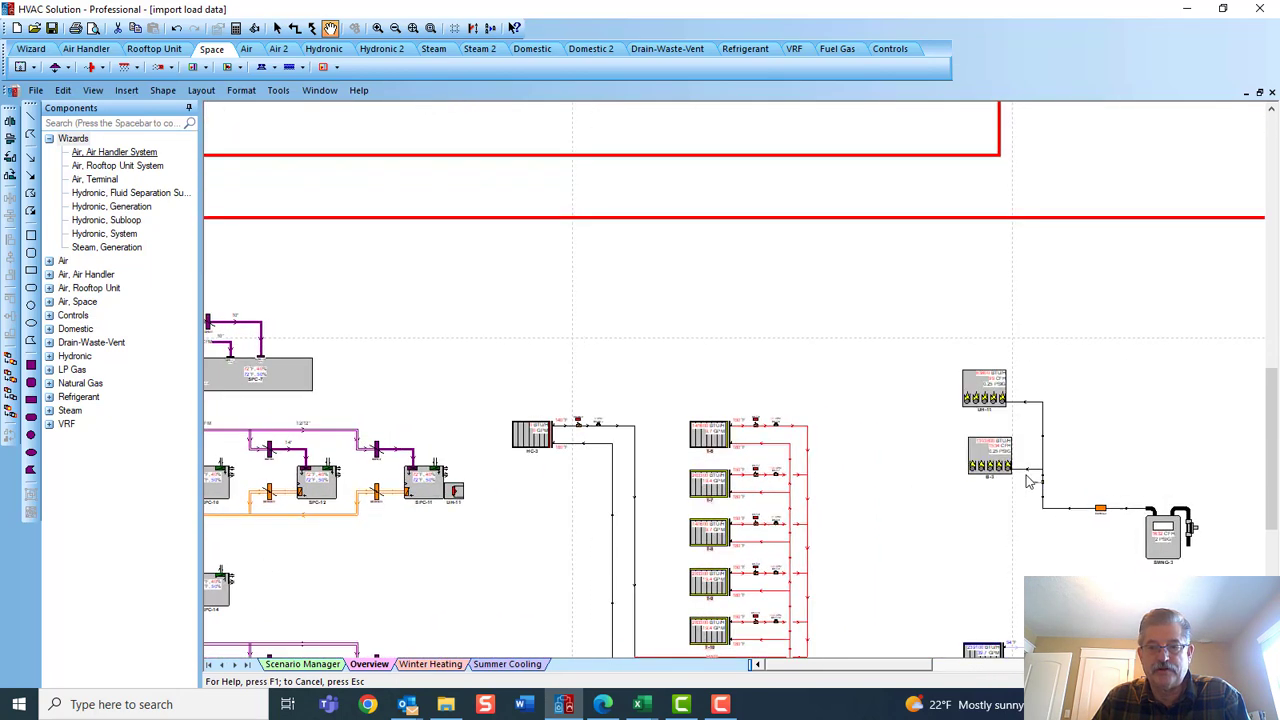
drag(831, 534, 1180, 436)
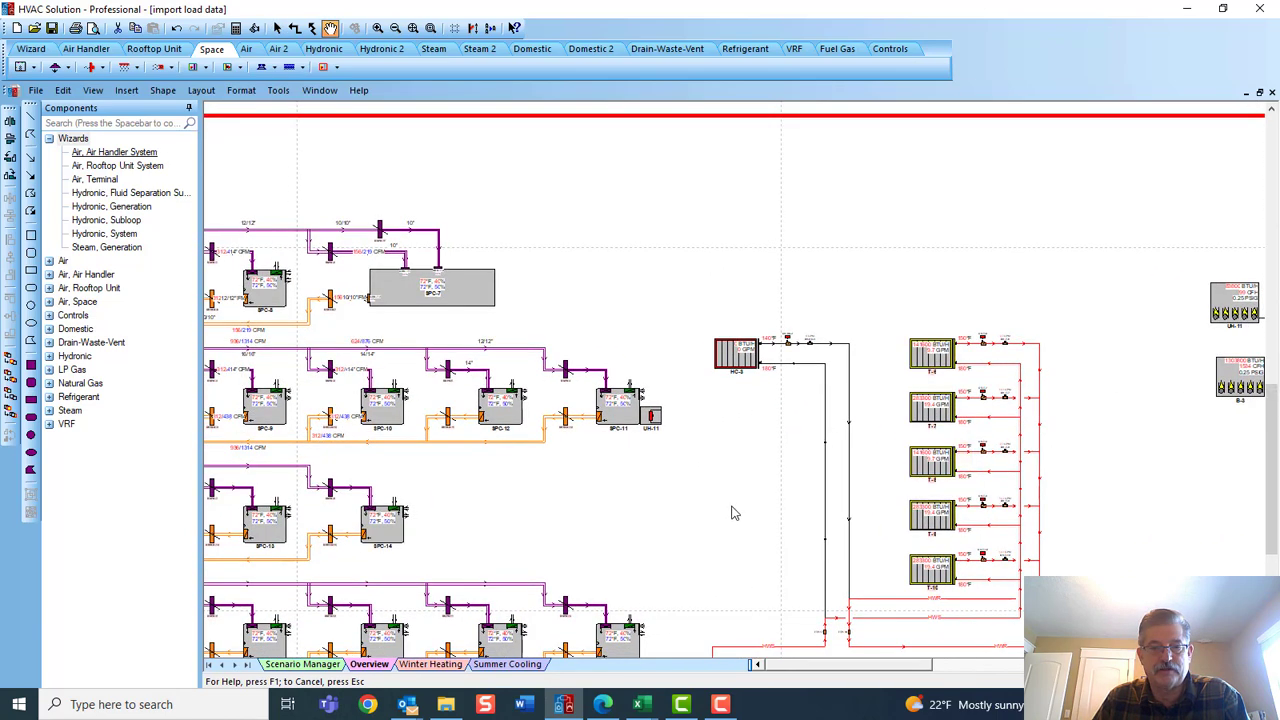
- Return to the "All Space Data in Zones" diagram and review its air, heating, chilled-water and gas systems together
scroll(731, 514, down, 5)
drag(654, 520, 709, 543)
scroll(709, 555, up, 1)
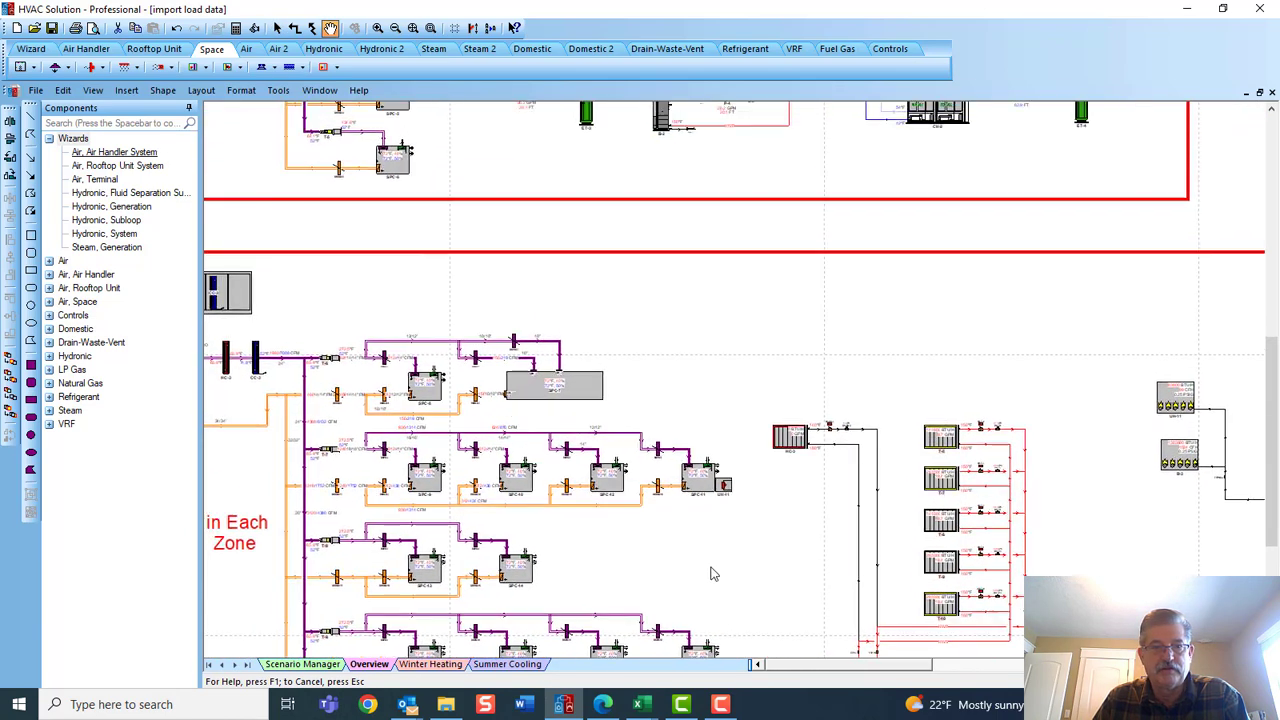
scroll(709, 565, up, 1)
scroll(757, 479, up, 1)
drag(757, 477, 767, 523)
drag(729, 447, 729, 606)
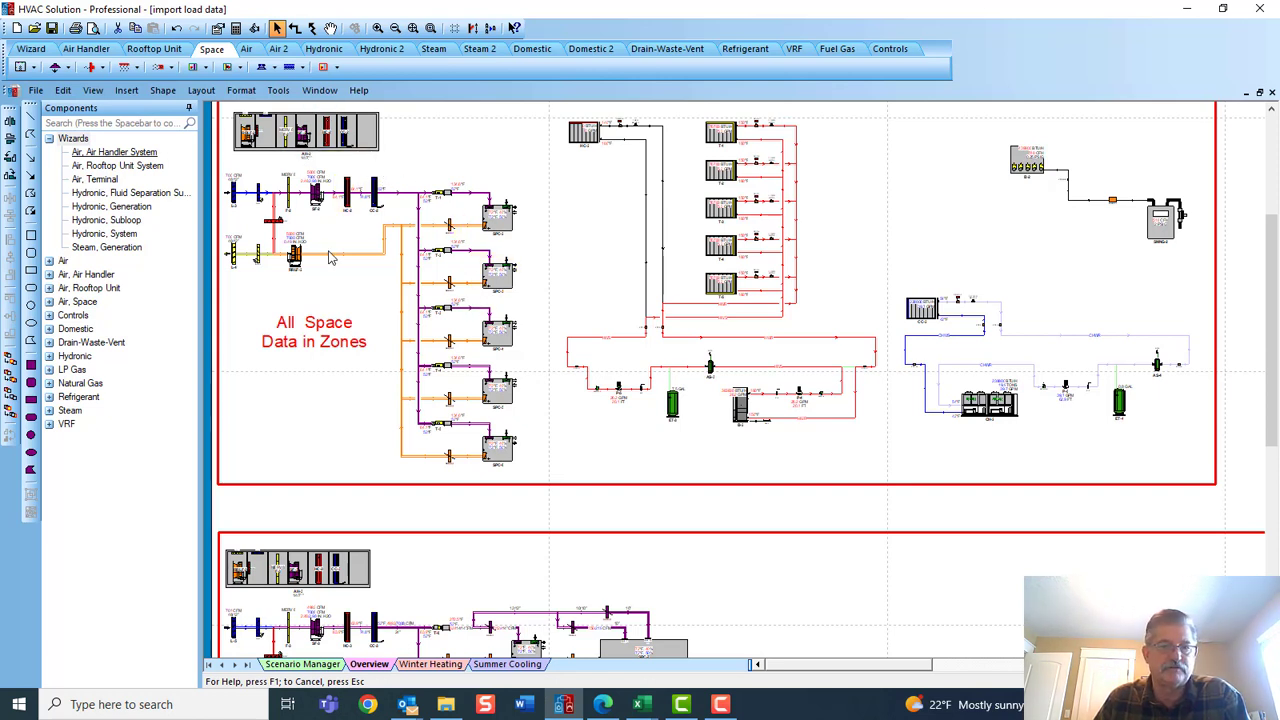
mouse_move(576, 436)
mouse_down()
mouse_move(558, 426)
mouse_move(571, 420)
mouse_move(537, 432)
mouse_up()
scroll(559, 432, down, 1)
scroll(537, 432, down, 1)
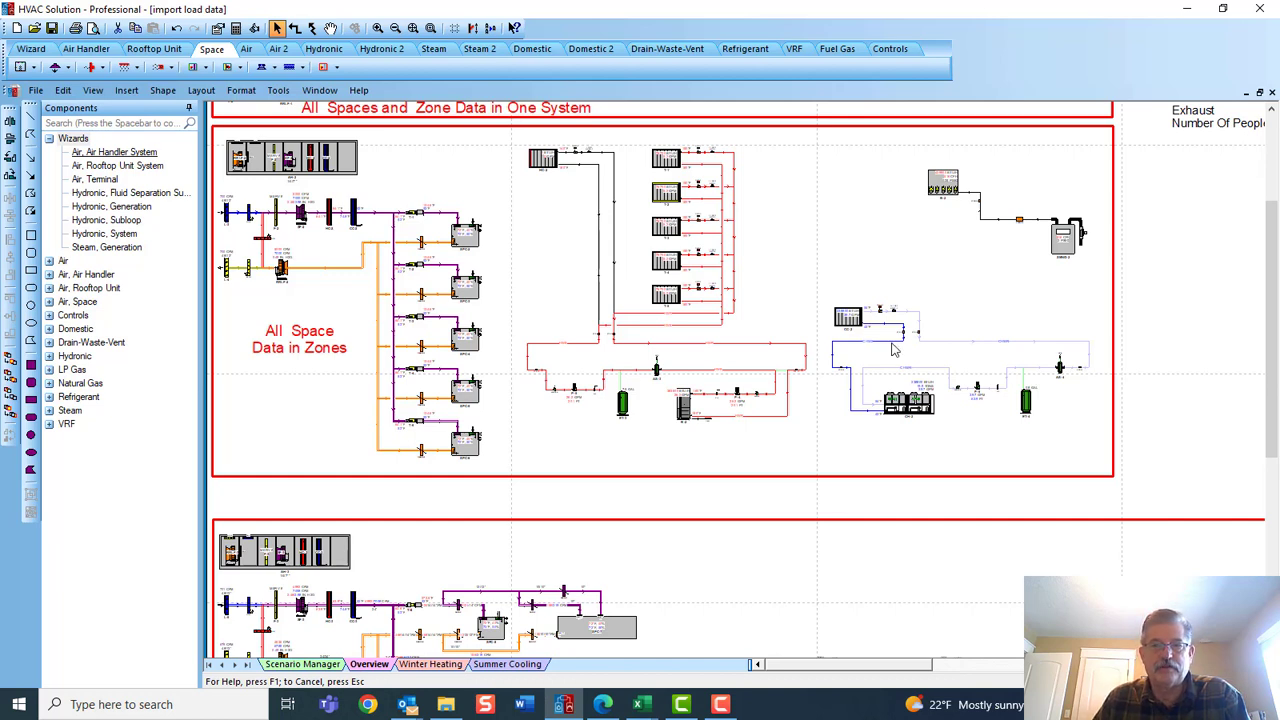
- Examine the "Basic Data Which We Import From a Loads Program" list beside the system diagrams
mouse_move(745, 308)
mouse_down()
mouse_move(480, 394)
mouse_move(516, 445)
mouse_up()
scroll(514, 444, up, 2)
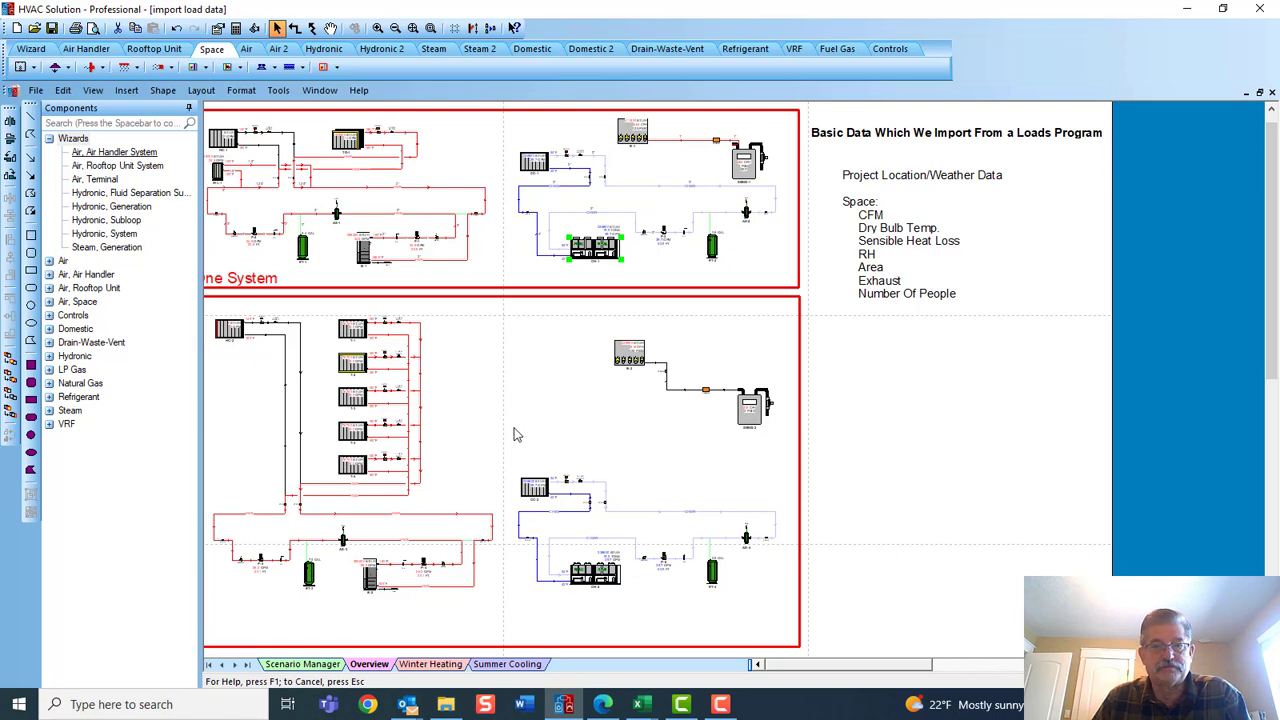
drag(508, 426, 600, 432)
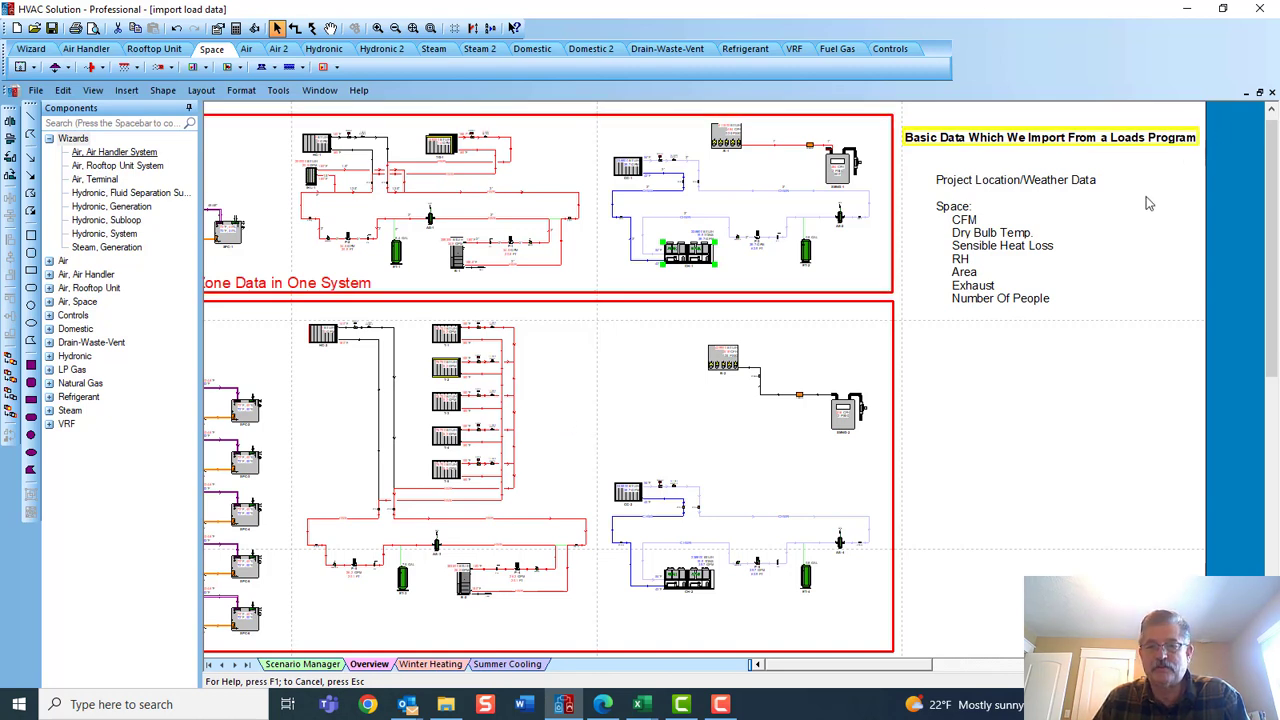
click(733, 706)
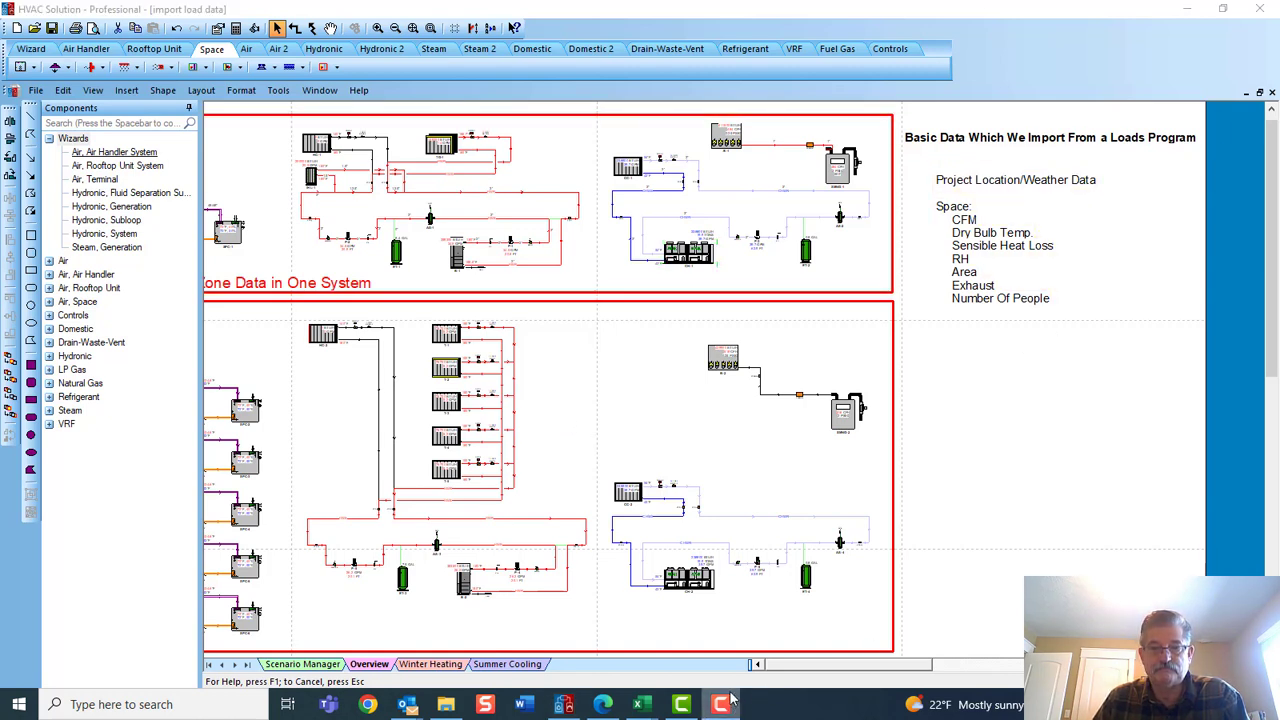